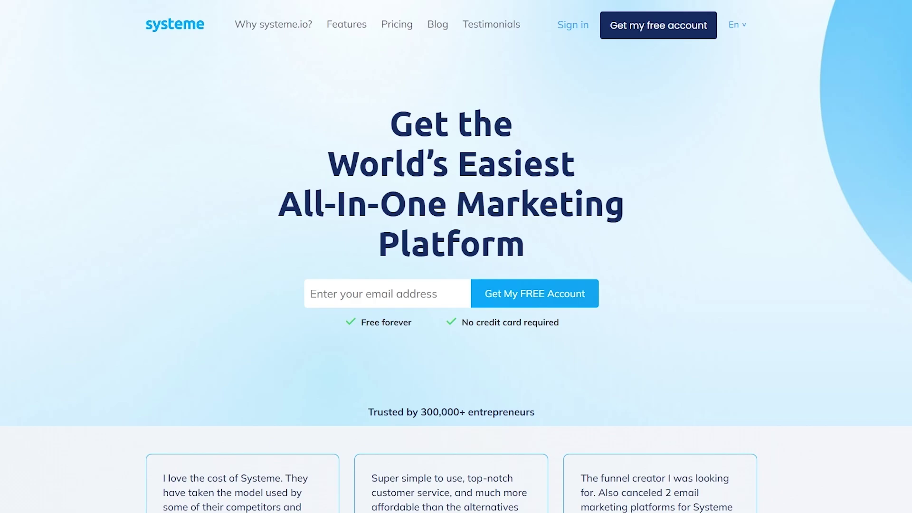
scroll(731, 135, down, 10)
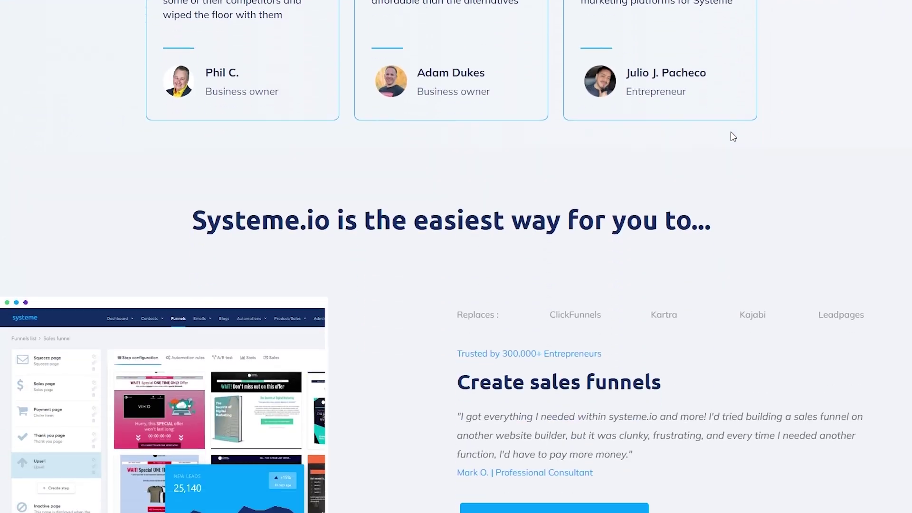
scroll(733, 136, down, 5)
scroll(733, 136, up, 9)
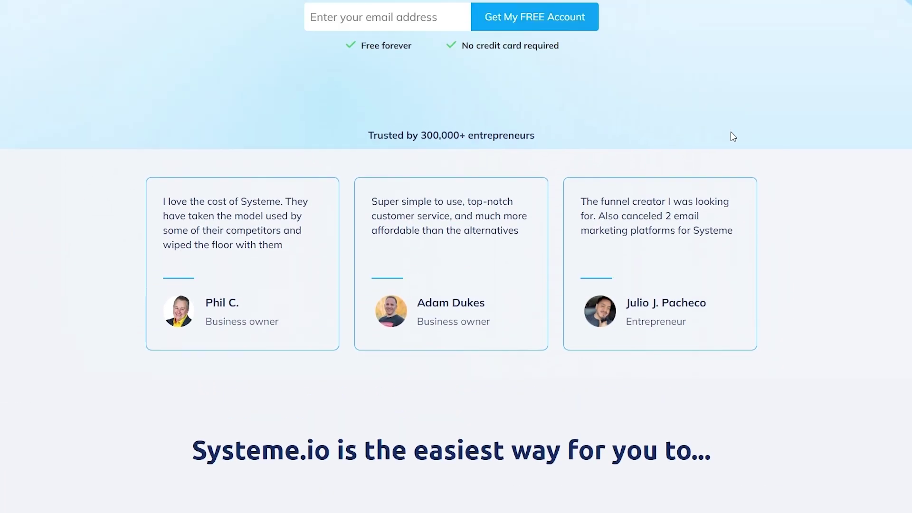
scroll(733, 137, up, 5)
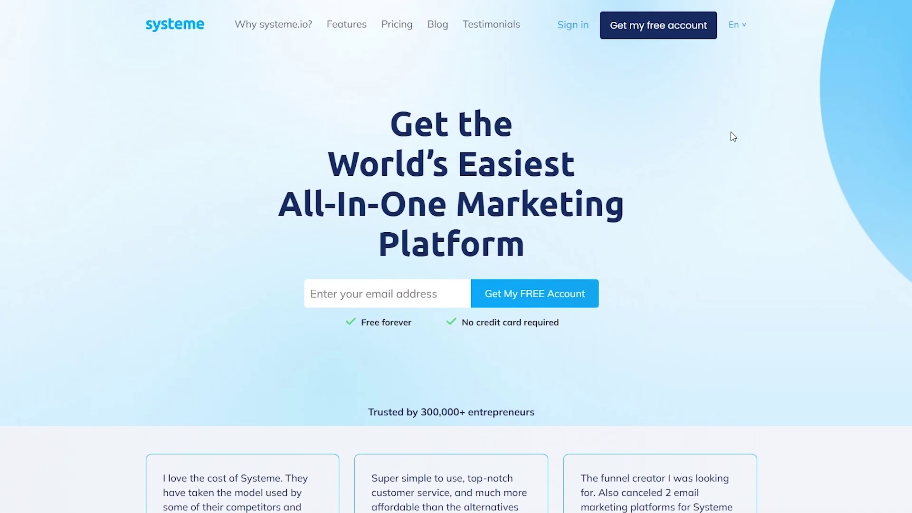
- Open the pricing page and examine the Free plan's monthly price and its limits for funnels, blogs, courses and communities
click(394, 25)
scroll(283, 234, down, 3)
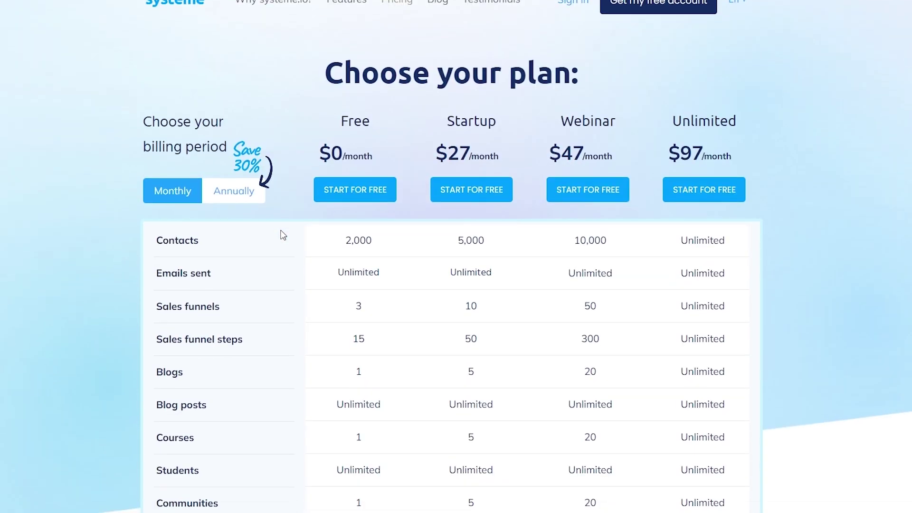
scroll(372, 166, up, 3)
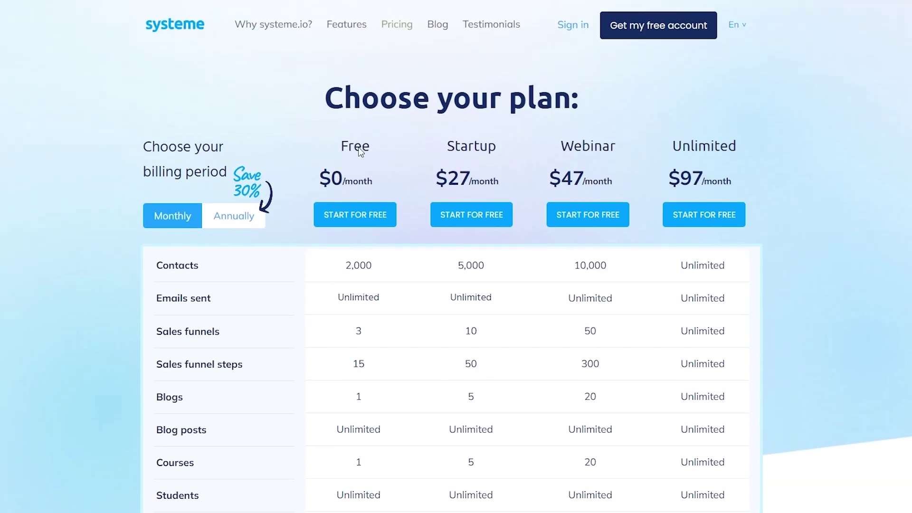
drag(338, 149, 369, 148)
drag(344, 183, 372, 182)
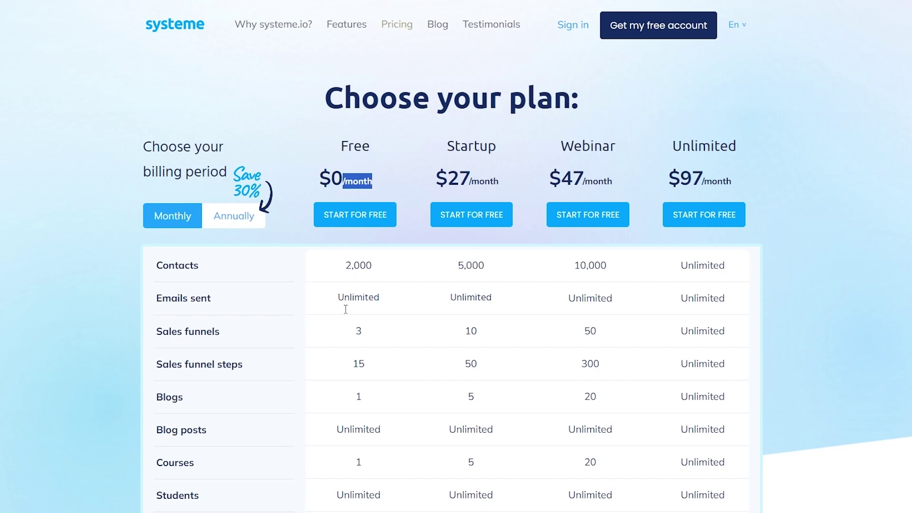
click(380, 339)
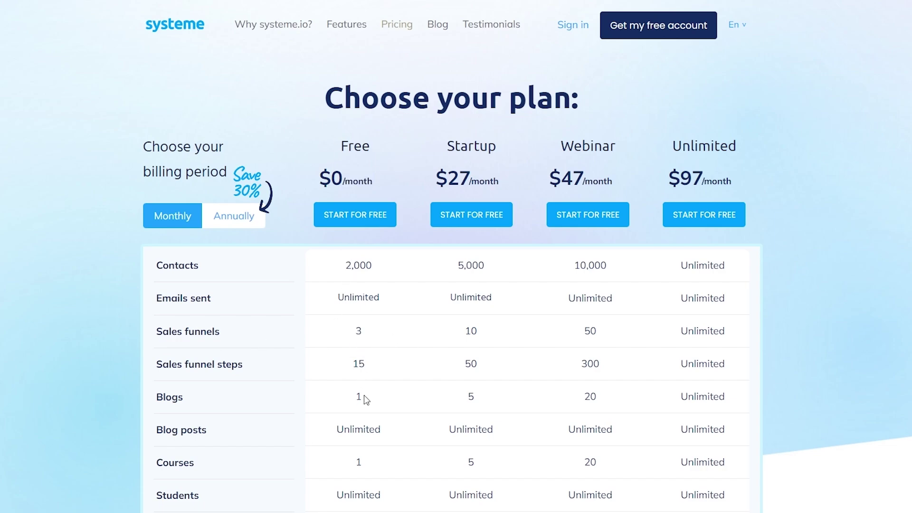
drag(374, 428, 337, 429)
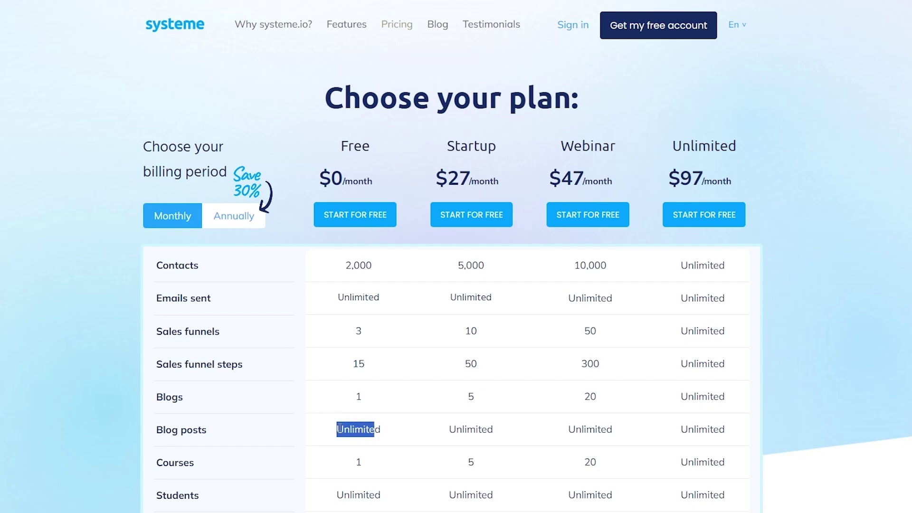
scroll(357, 360, down, 3)
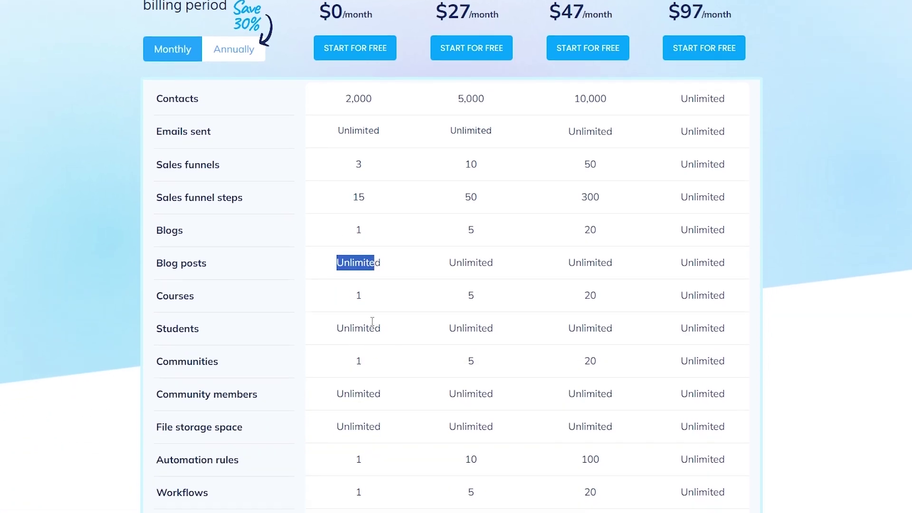
drag(332, 355, 384, 363)
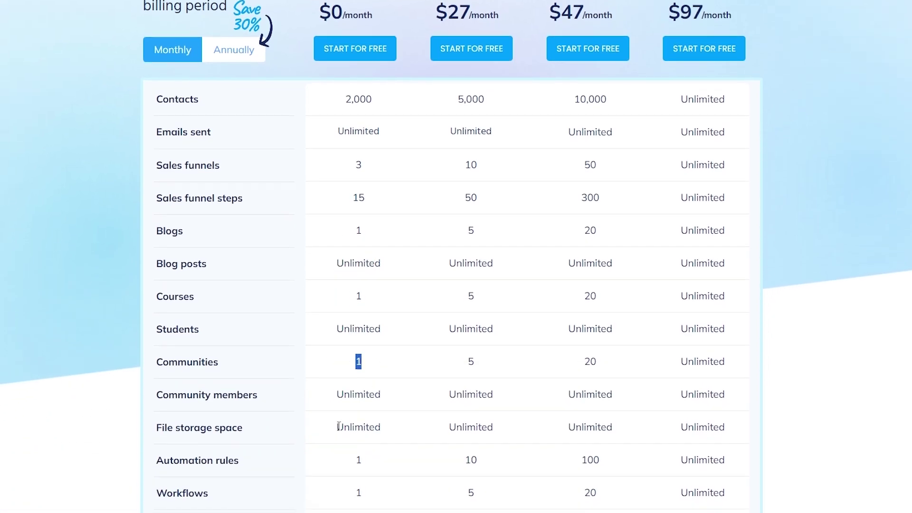
scroll(338, 427, up, 3)
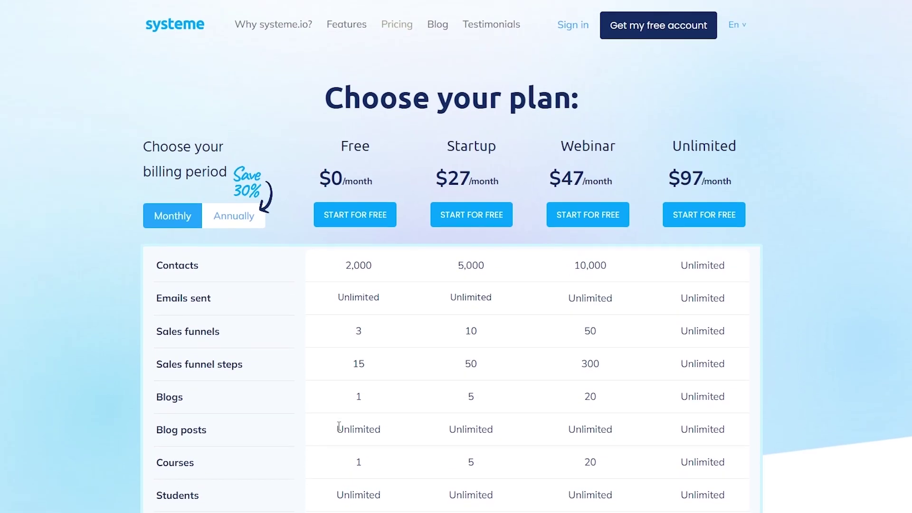
- Start a Free plan account and confirm it through the emailed link by saving the new account password
click(360, 224)
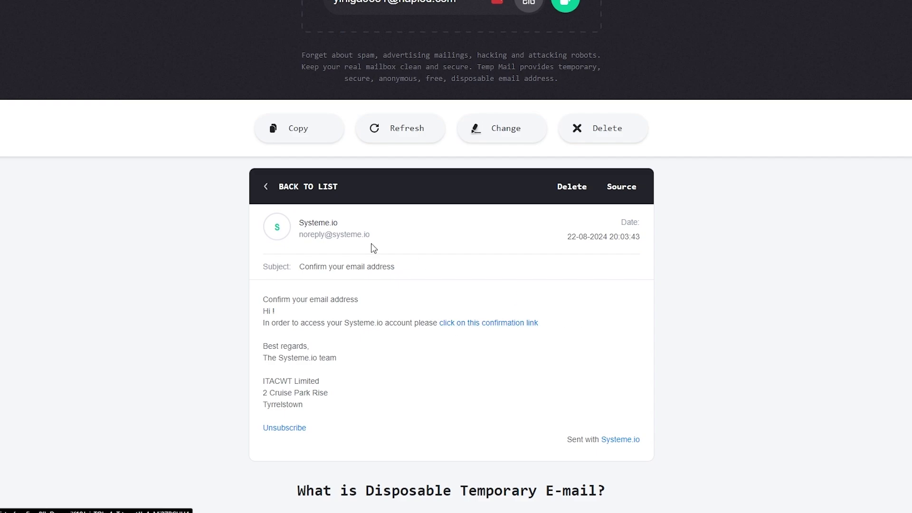
click(492, 323)
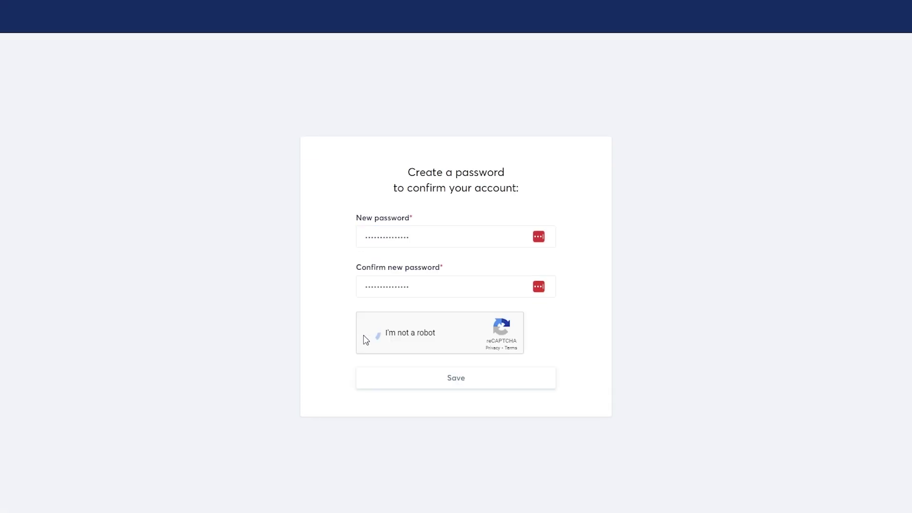
click(373, 332)
click(452, 380)
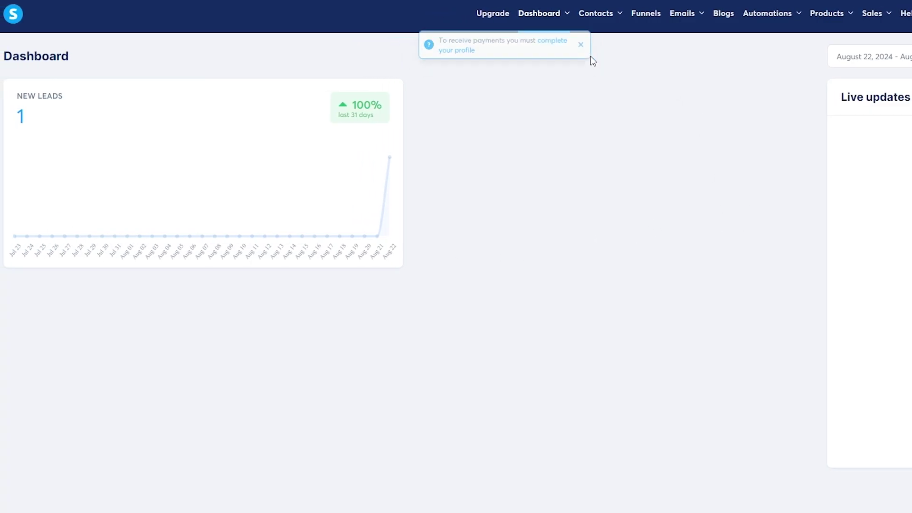
- Open the Funnels section of the new account
click(601, 14)
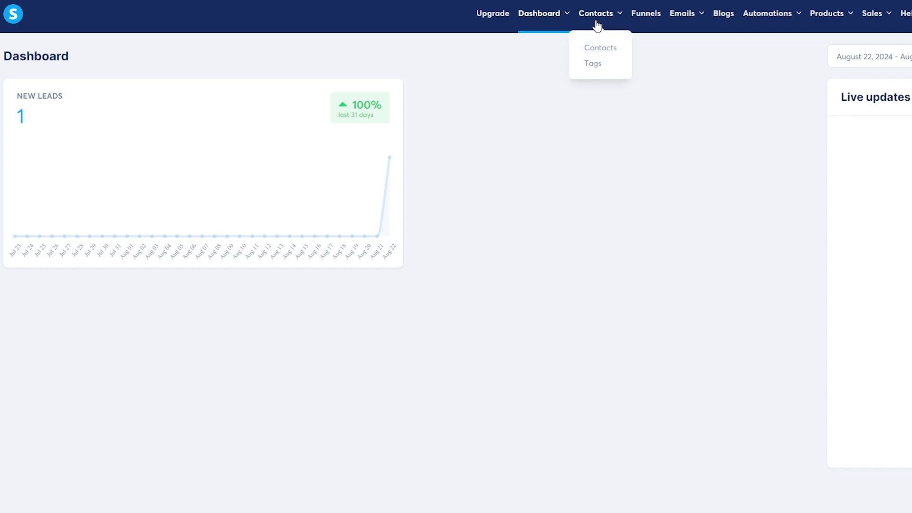
mouse_move(683, 12)
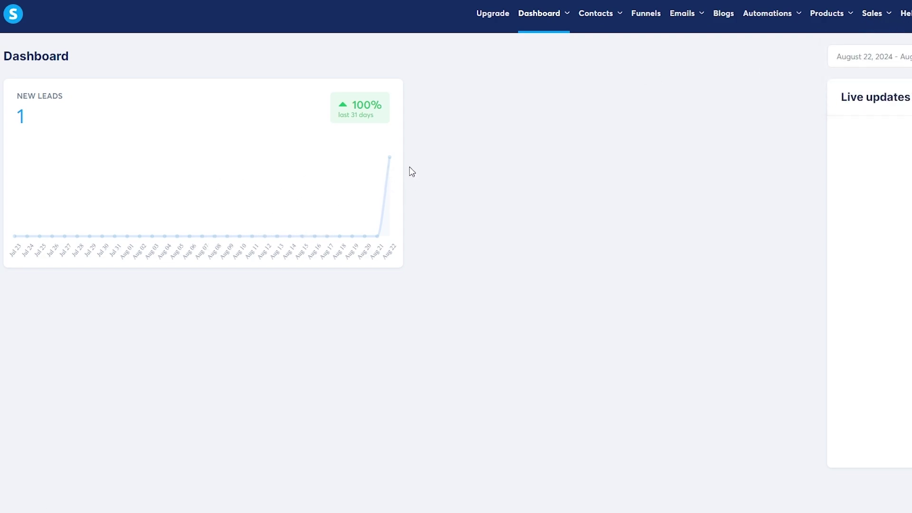
mouse_move(389, 161)
click(644, 13)
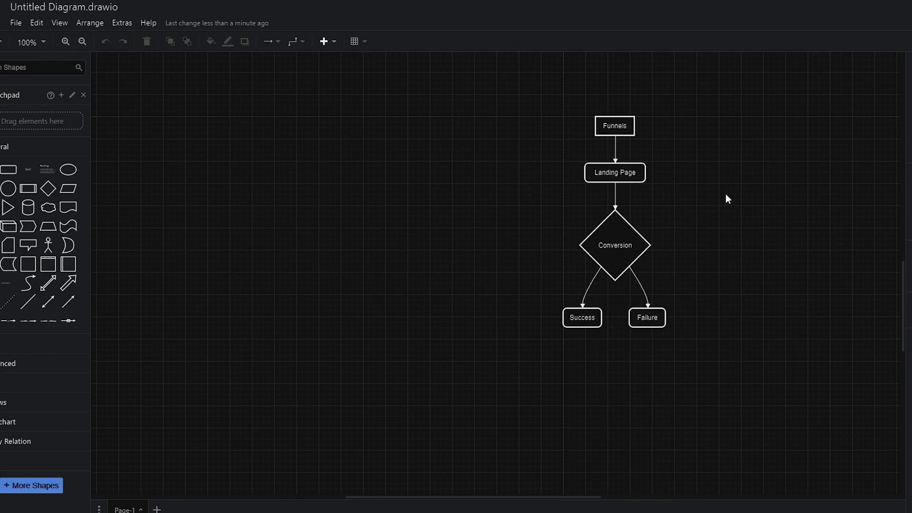
- In draw.io, examine the funnel flowchart from Funnels and Landing Page to the Conversion decision with its Success and Failure branches
drag(653, 193, 576, 246)
scroll(582, 269, up, 5)
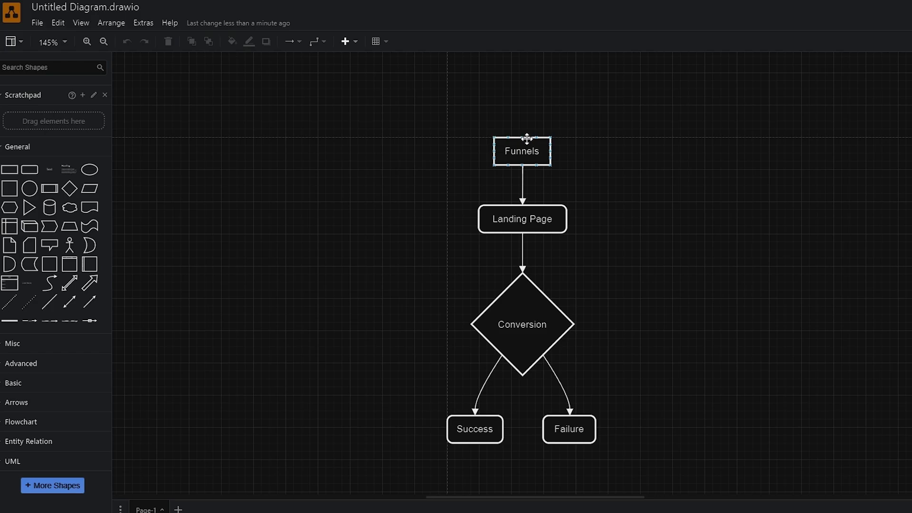
mouse_move(559, 158)
click(494, 82)
click(517, 156)
click(520, 214)
click(533, 272)
click(518, 218)
click(510, 261)
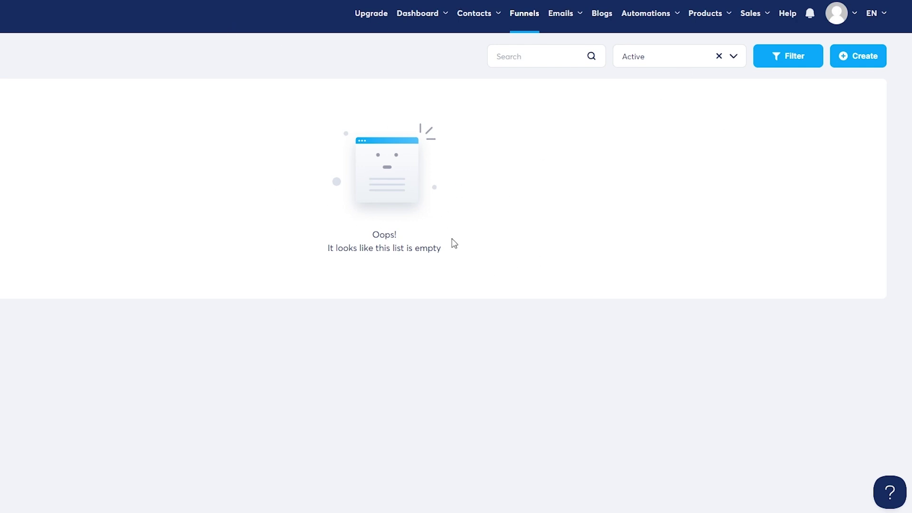
- Back in Systeme.io, start a new funnel named Test with Sell as its goal
click(857, 57)
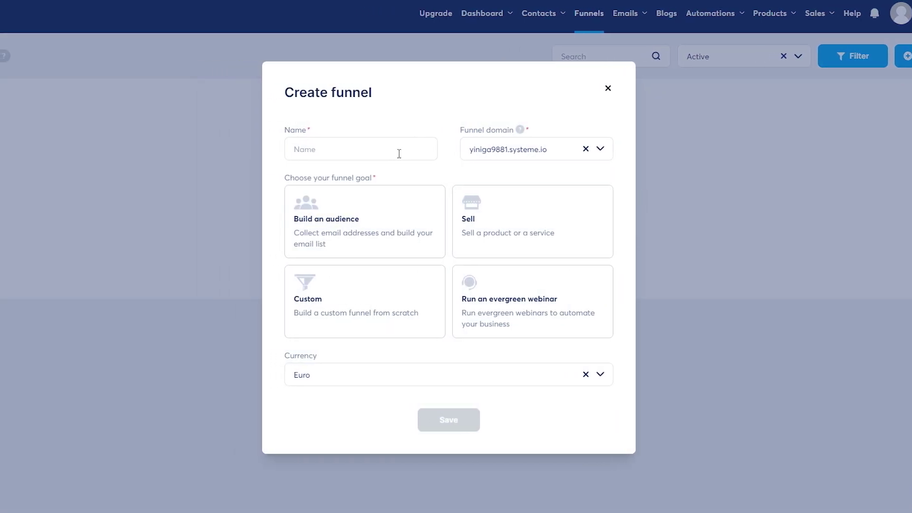
click(398, 153)
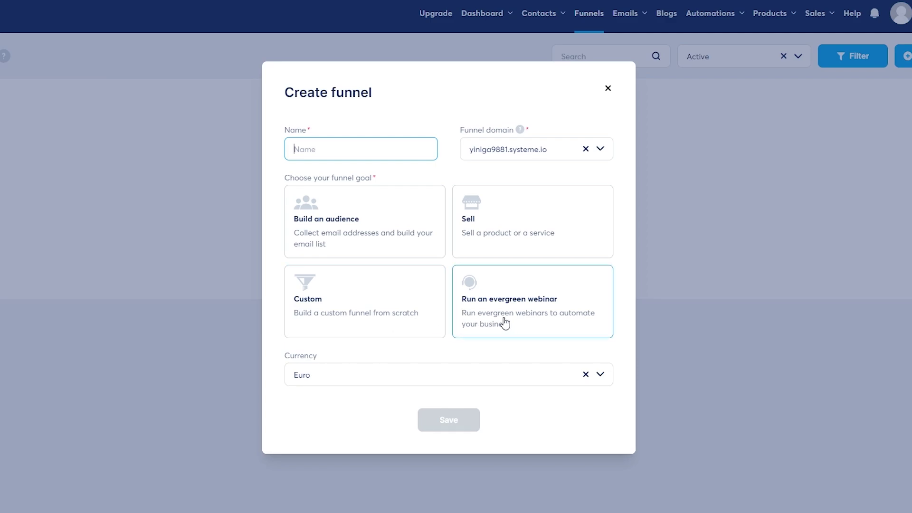
click(512, 224)
click(387, 153)
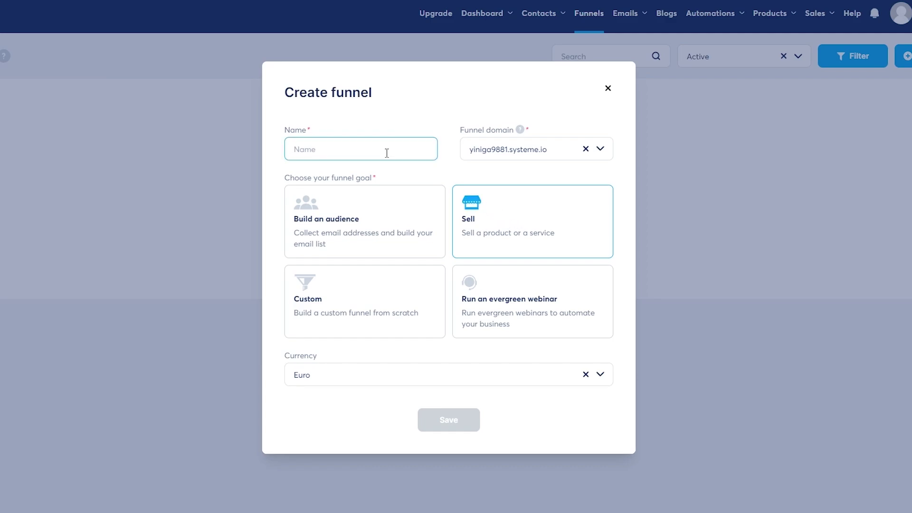
text(Test)
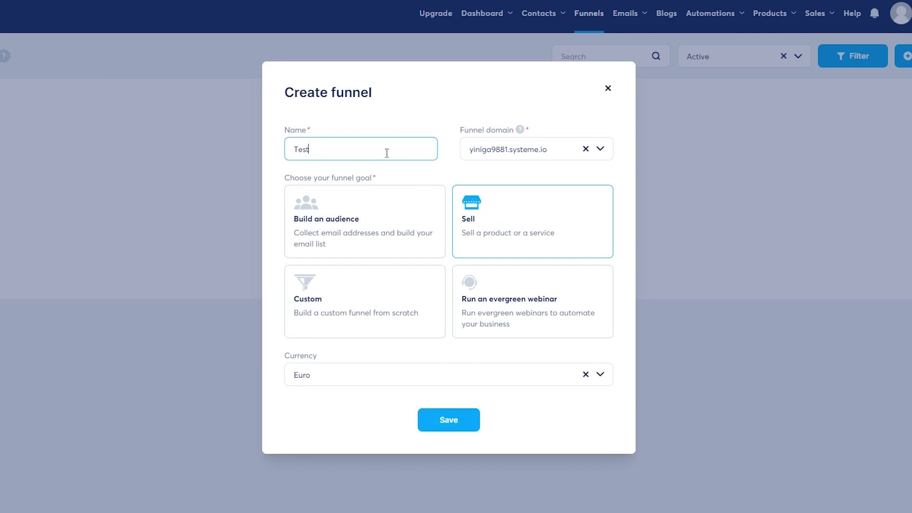
- Set the new funnel's currency to U.S. Dollar and save the funnel
click(303, 383)
text(dollar)
click(340, 340)
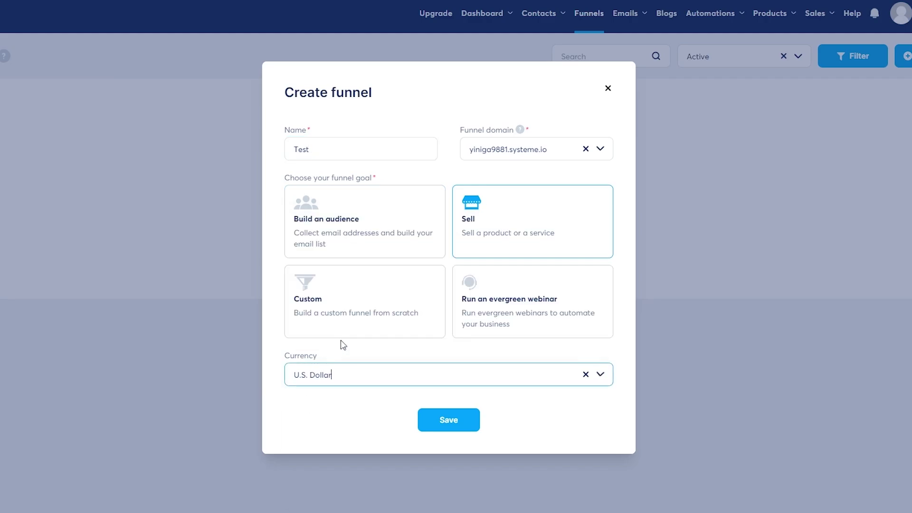
click(444, 420)
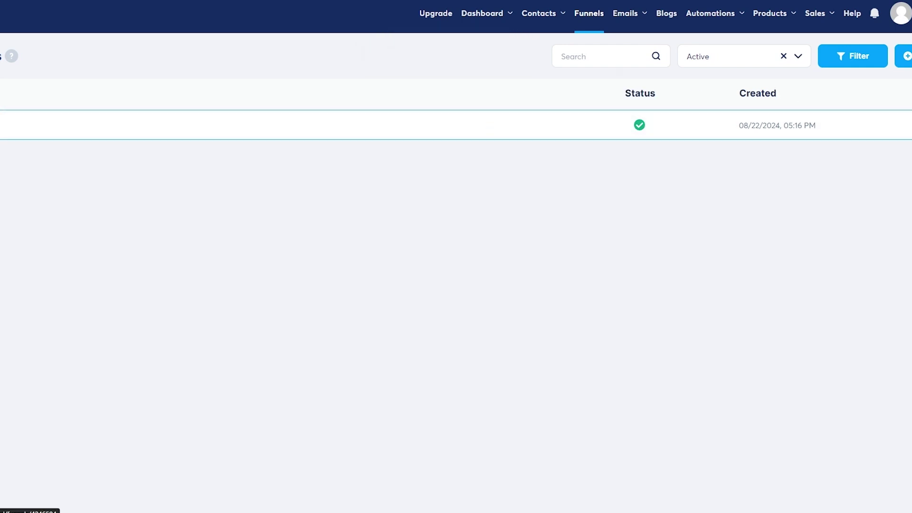
- Open the Test funnel, check its Thank You Page templates and return to the Order Form step
click(4, 125)
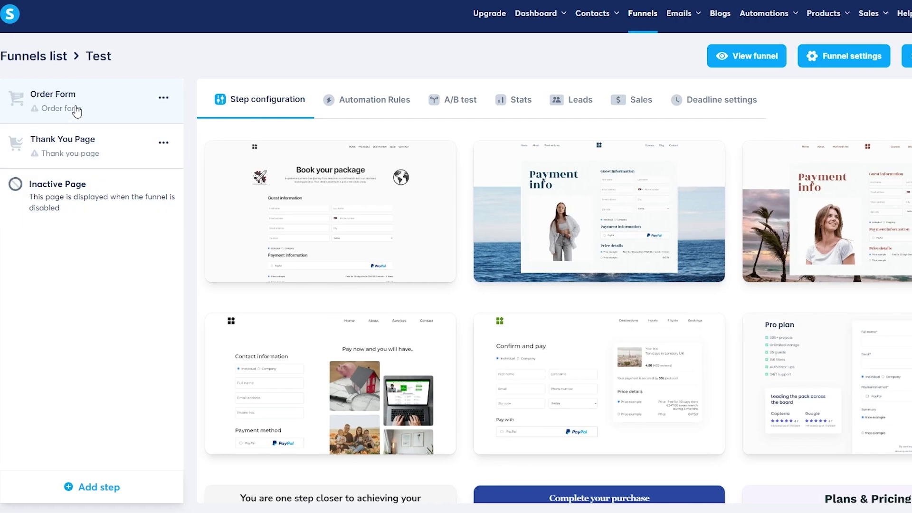
click(65, 164)
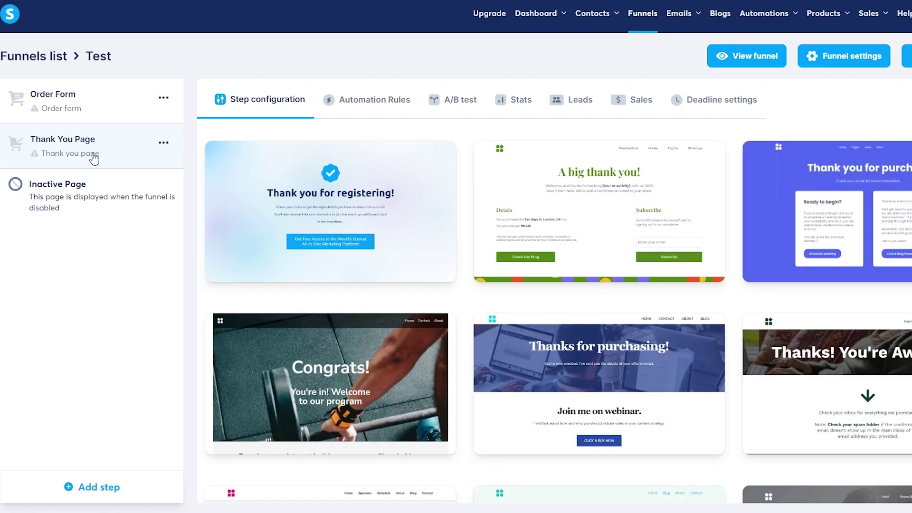
click(114, 103)
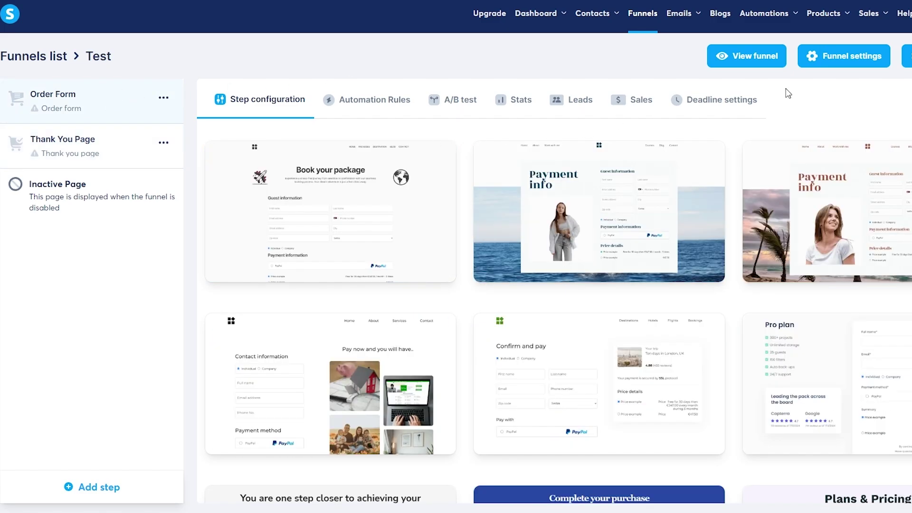
- Browse the Order Form page templates, showing 15 templates per page
scroll(447, 300, down, 3)
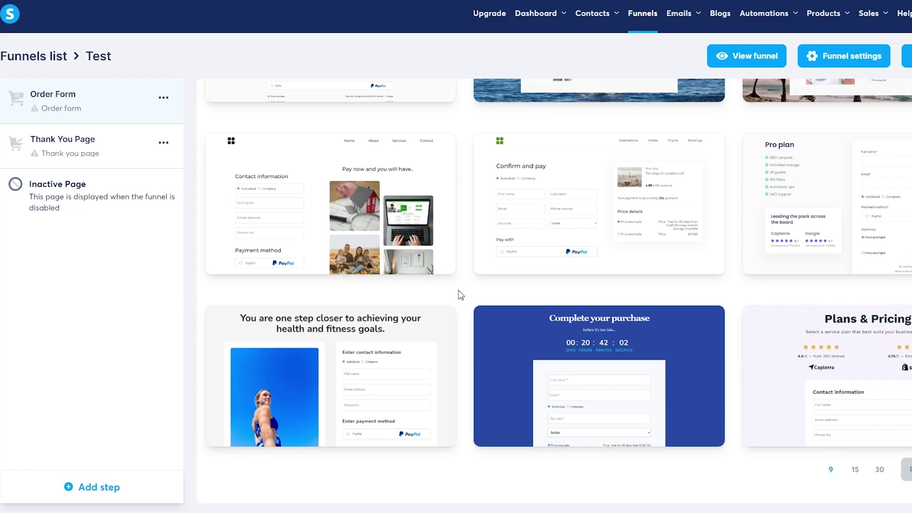
scroll(461, 294, up, 3)
mouse_move(451, 279)
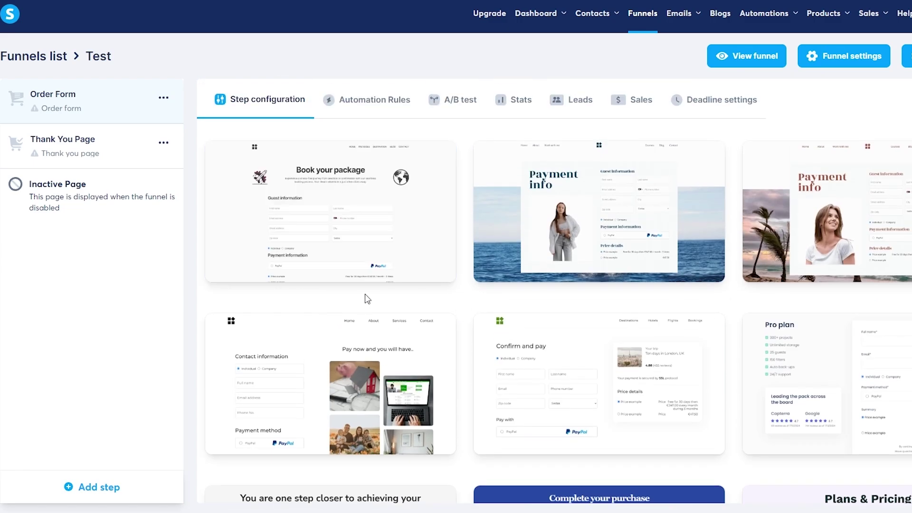
mouse_move(308, 197)
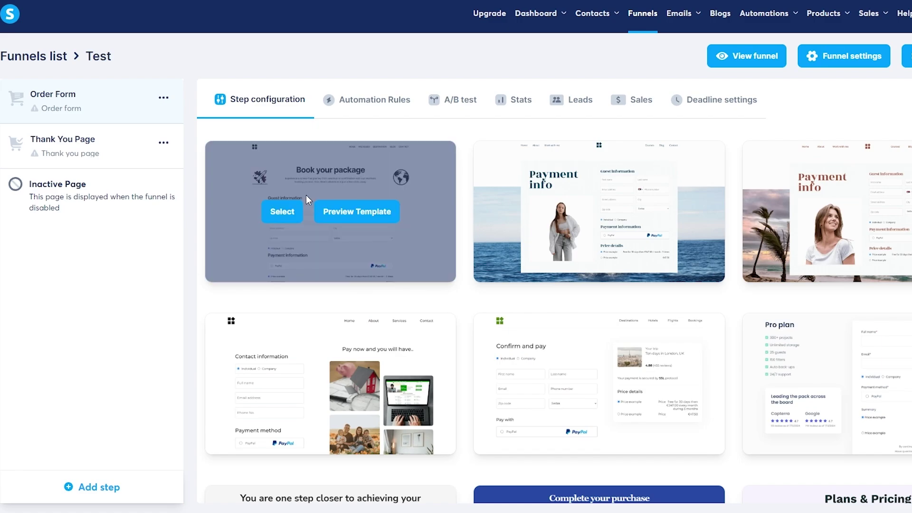
scroll(684, 180, down, 2)
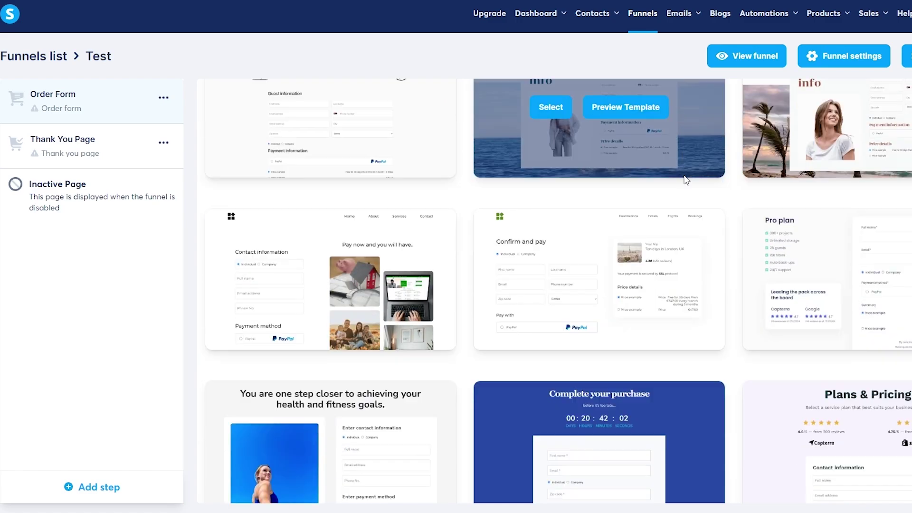
scroll(683, 179, down, 2)
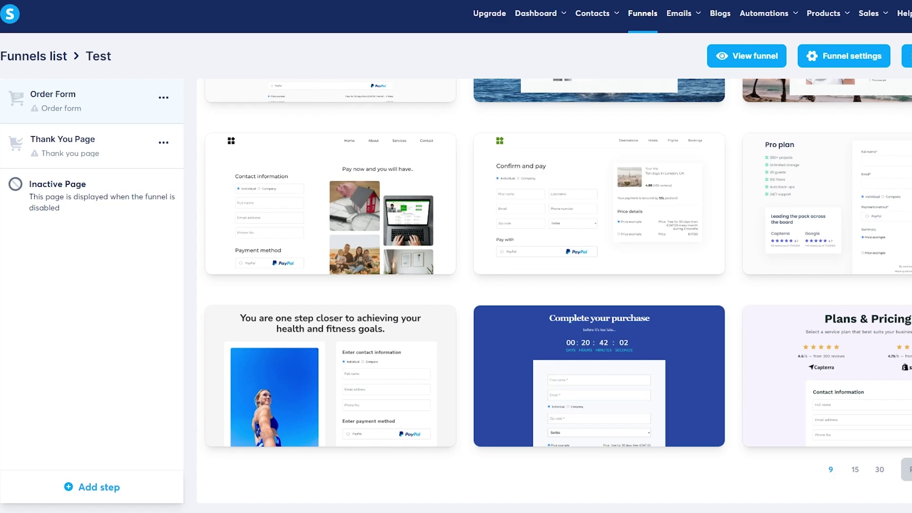
click(854, 469)
scroll(842, 399, down, 5)
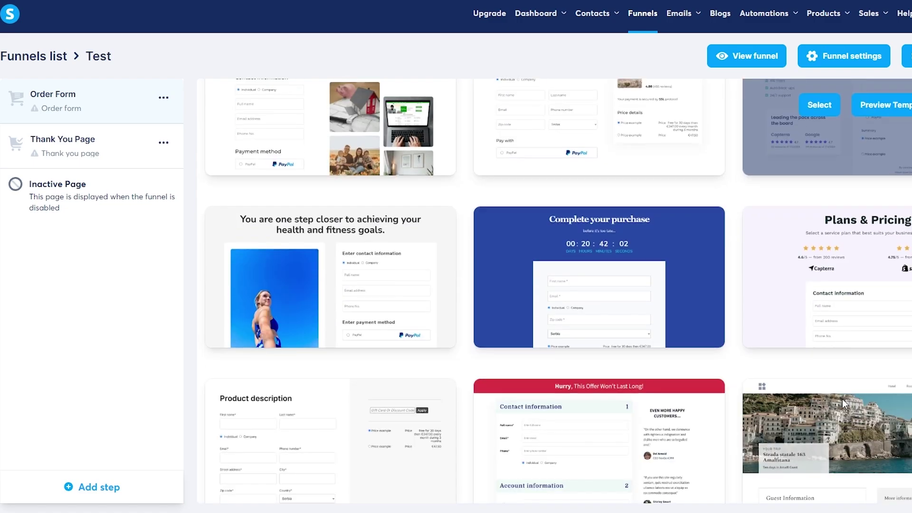
scroll(842, 398, up, 5)
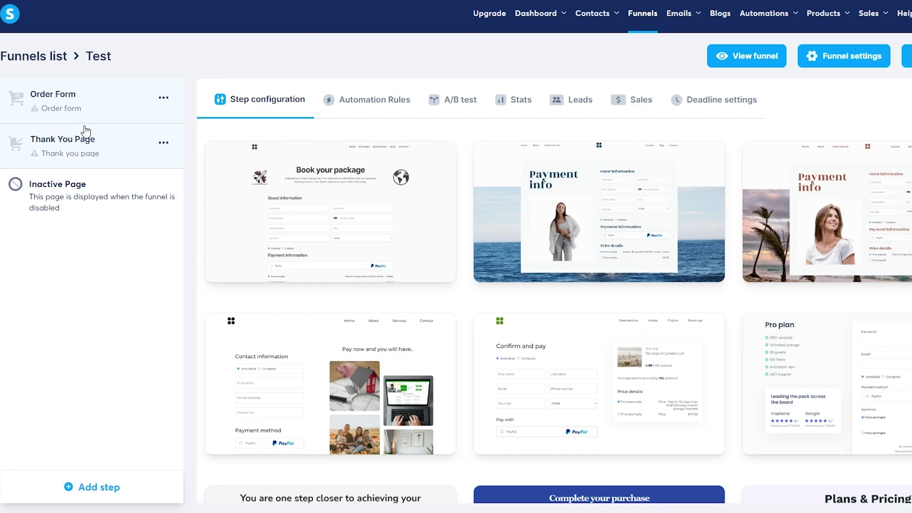
- Start a new funnel step, look through all its available step types and close the dialog without saving
click(93, 492)
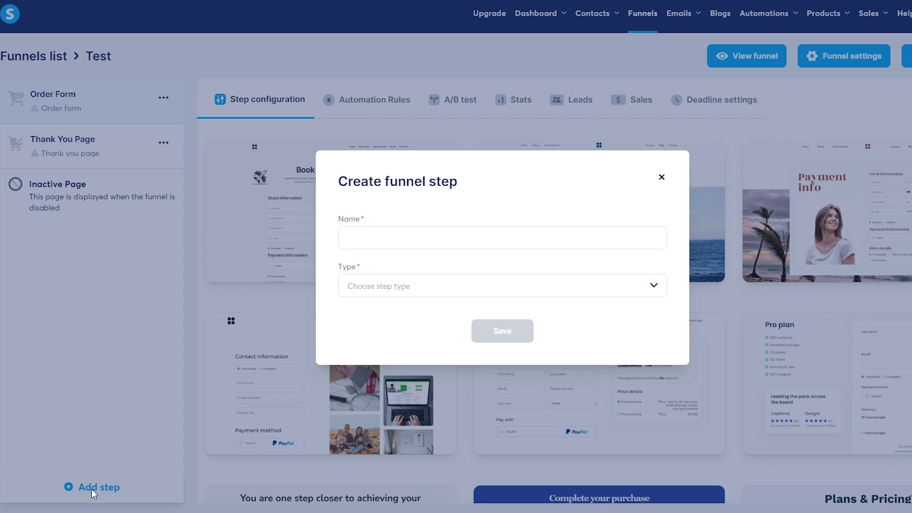
click(419, 286)
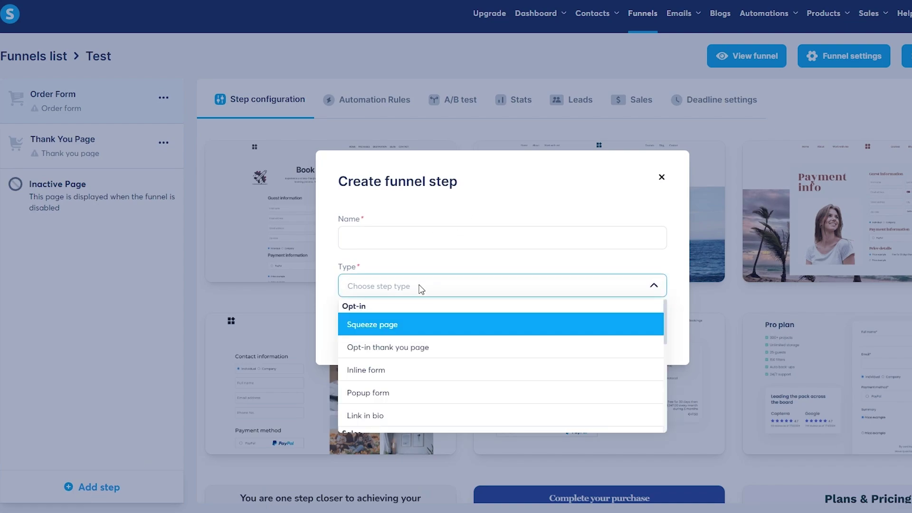
scroll(420, 354, down, 4)
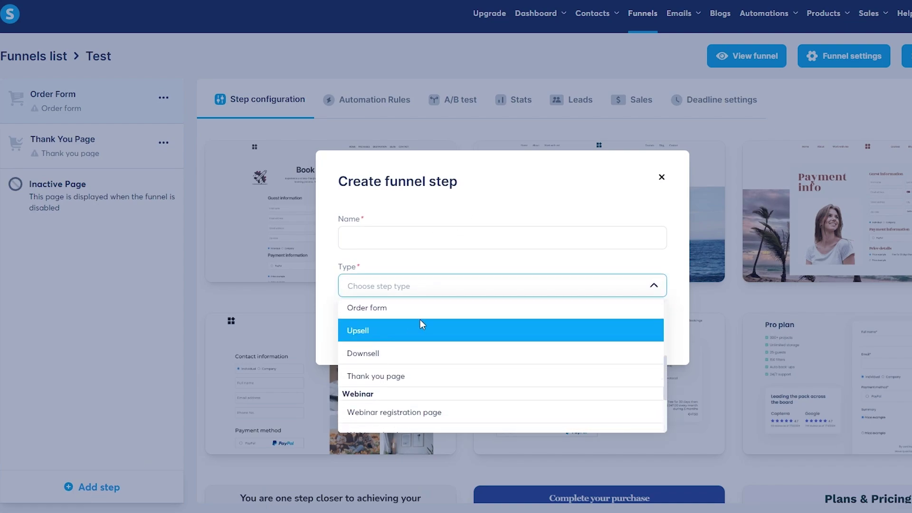
scroll(420, 319, down, 2)
scroll(420, 413, up, 6)
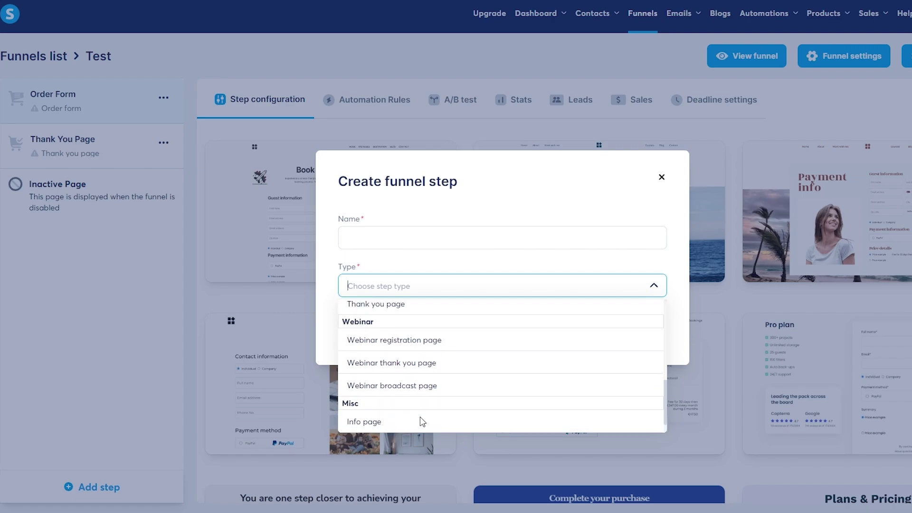
scroll(416, 319, down, 3)
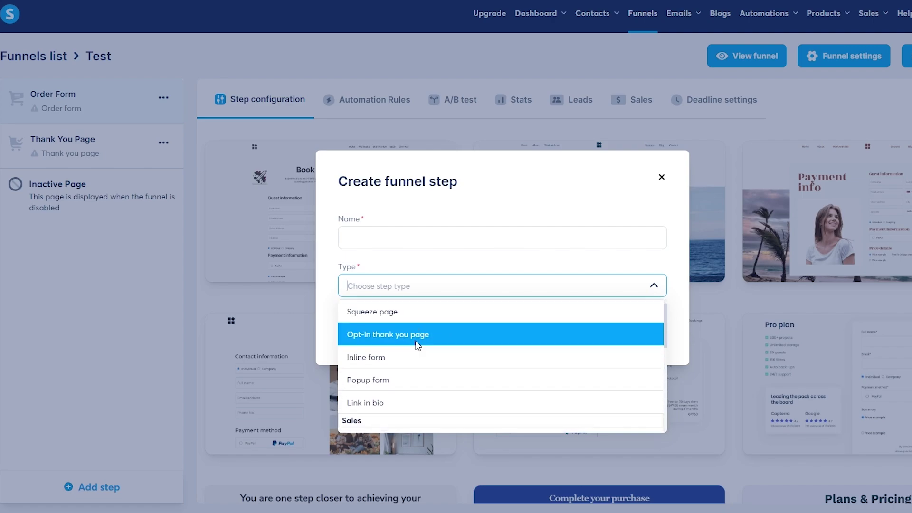
scroll(403, 346, down, 1)
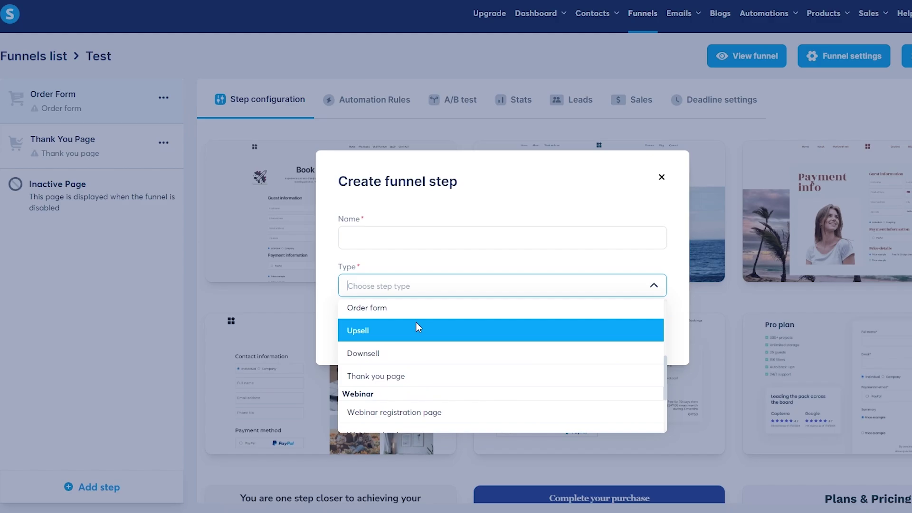
scroll(413, 370, down, 1)
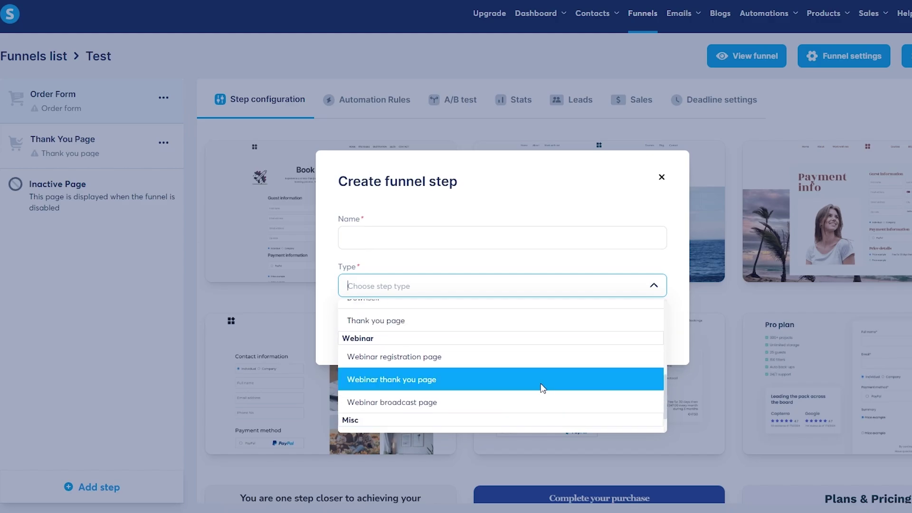
click(7, 367)
- Preview the "Book your package" order form template, inspect its guest and payment sections, and return to the templates
mouse_move(371, 249)
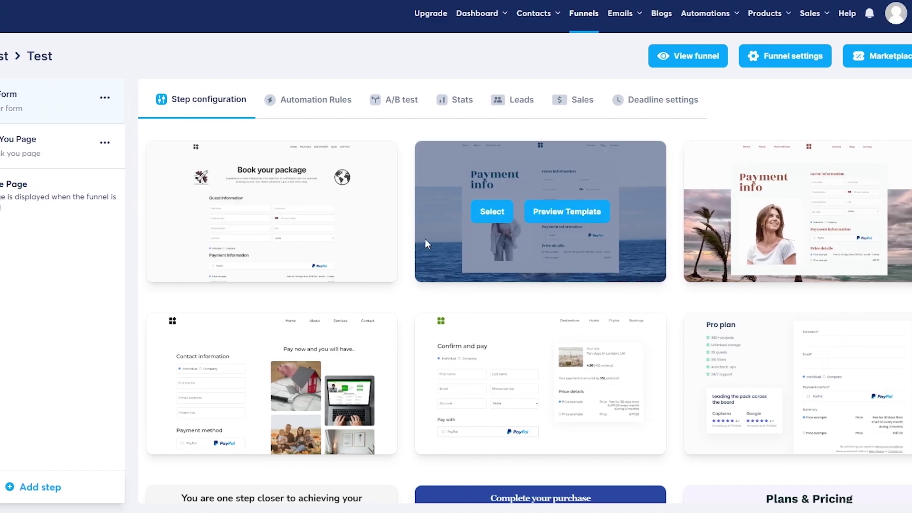
mouse_move(447, 255)
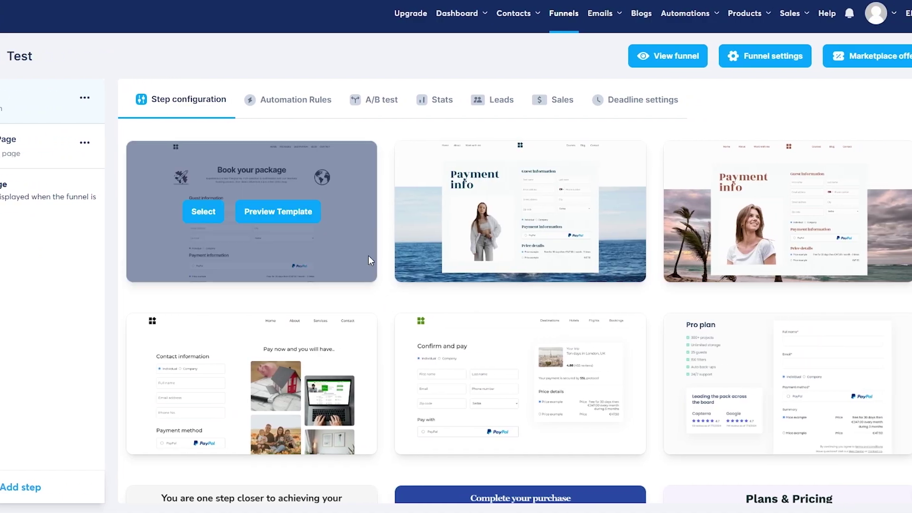
click(279, 214)
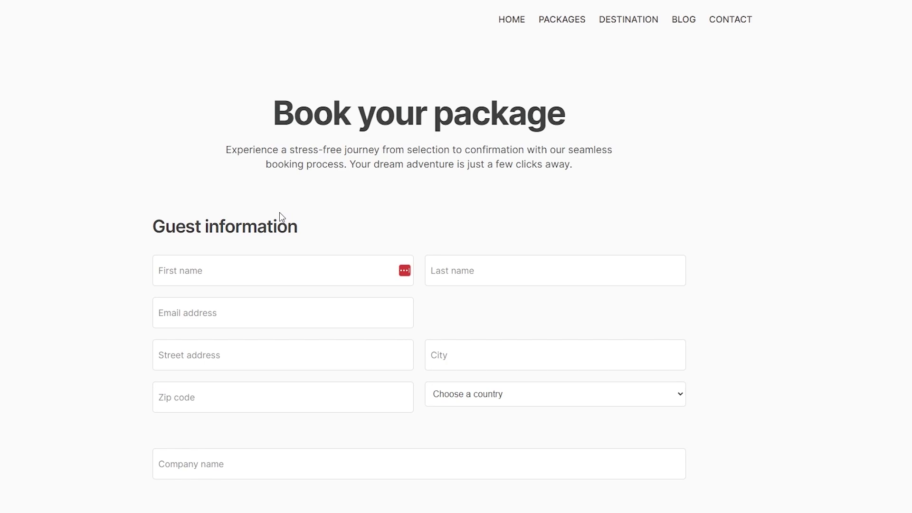
scroll(438, 171, down, 3)
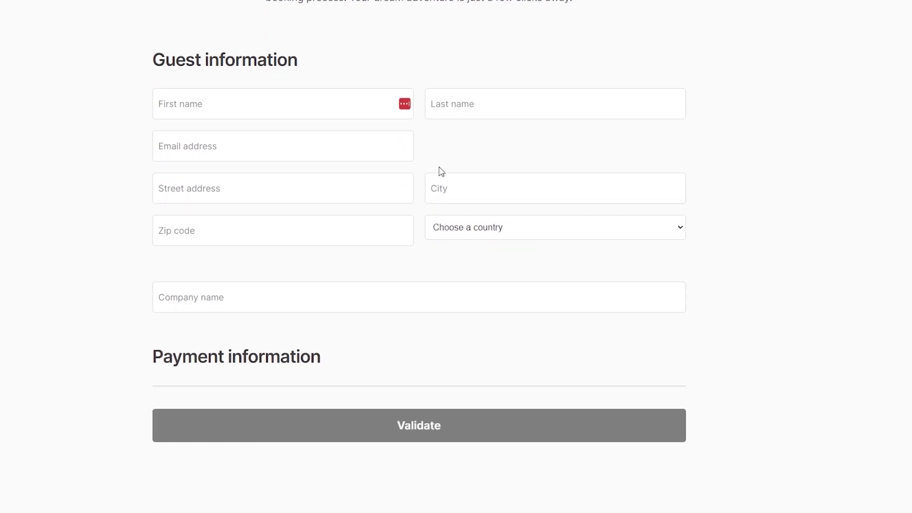
scroll(420, 204, up, 2)
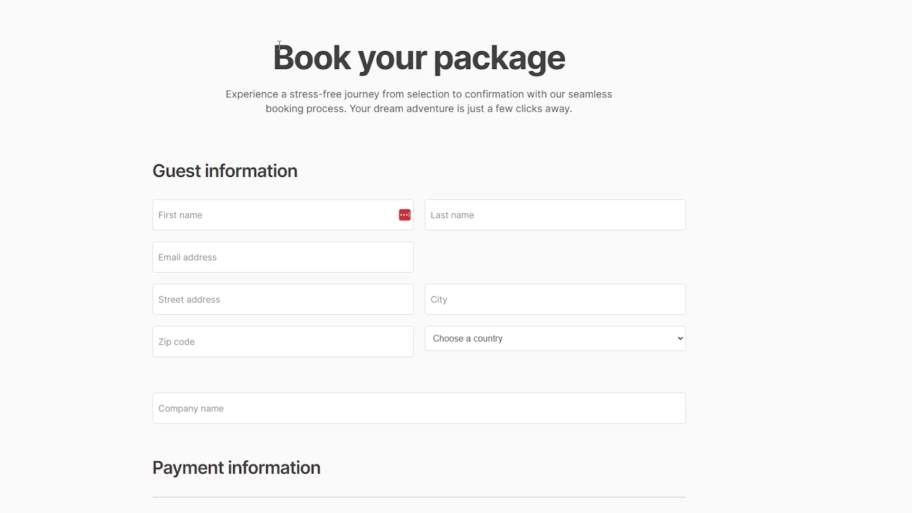
drag(279, 45, 589, 44)
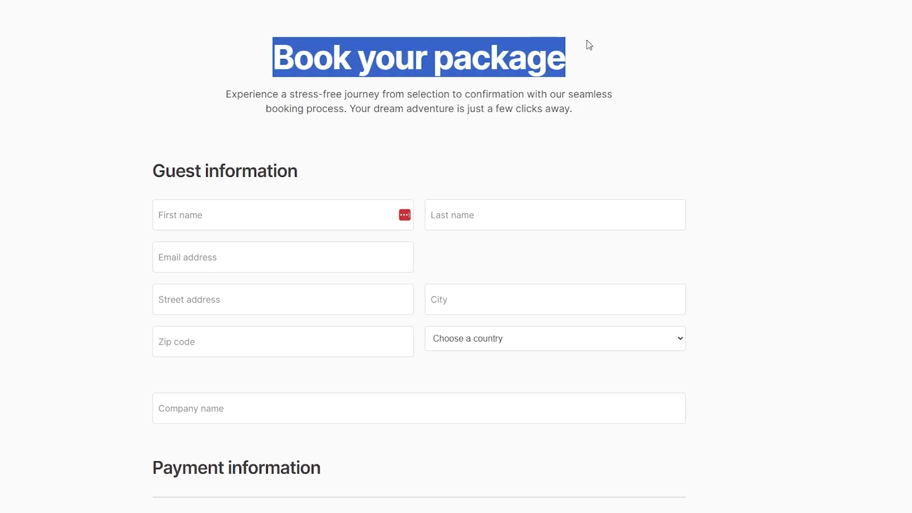
click(551, 50)
scroll(551, 49, down, 3)
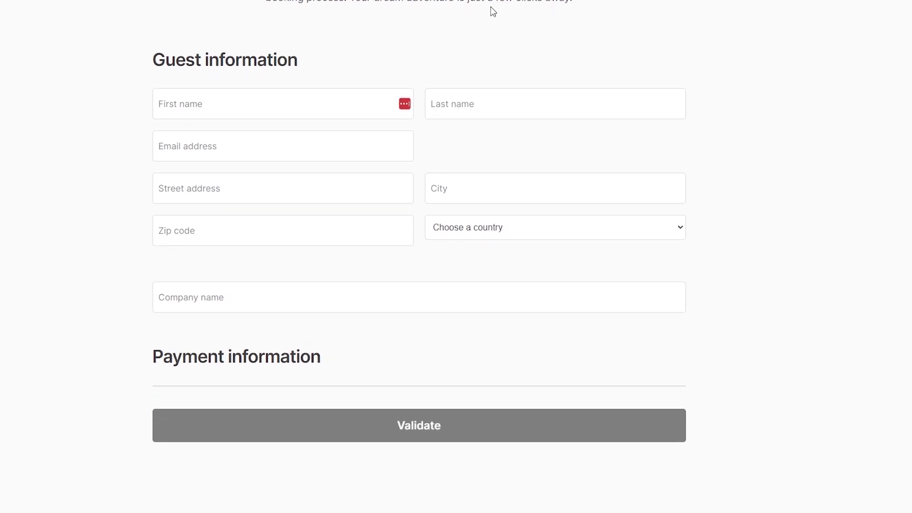
key(Escape)
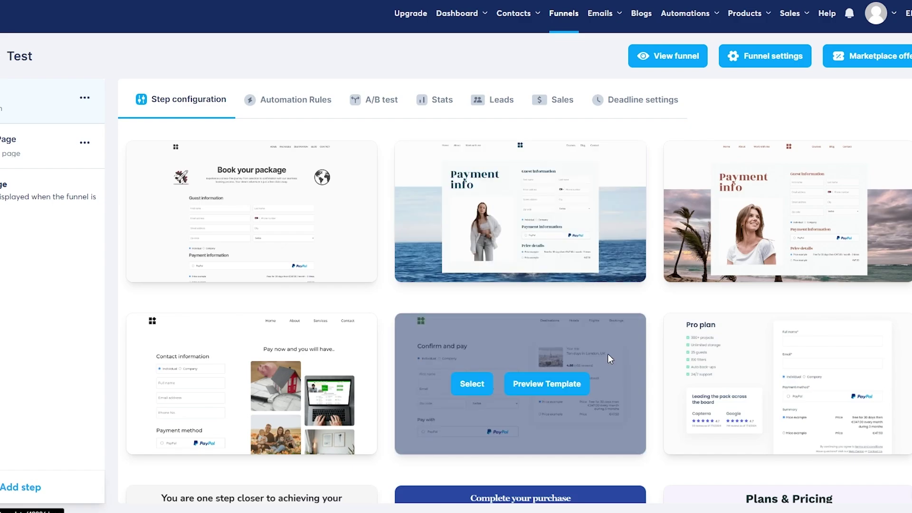
- Preview the "Confirm and pay" order form template down to its booking button and return to the templates
click(551, 387)
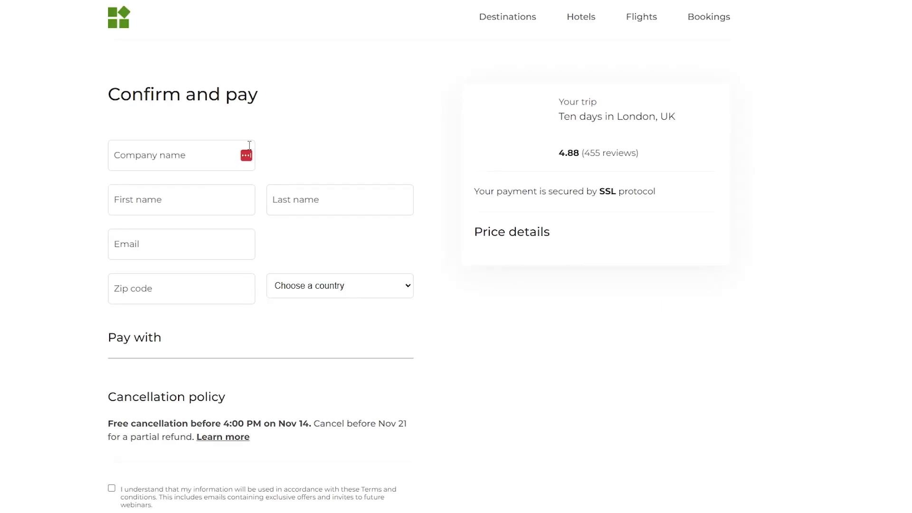
scroll(237, 166, down, 3)
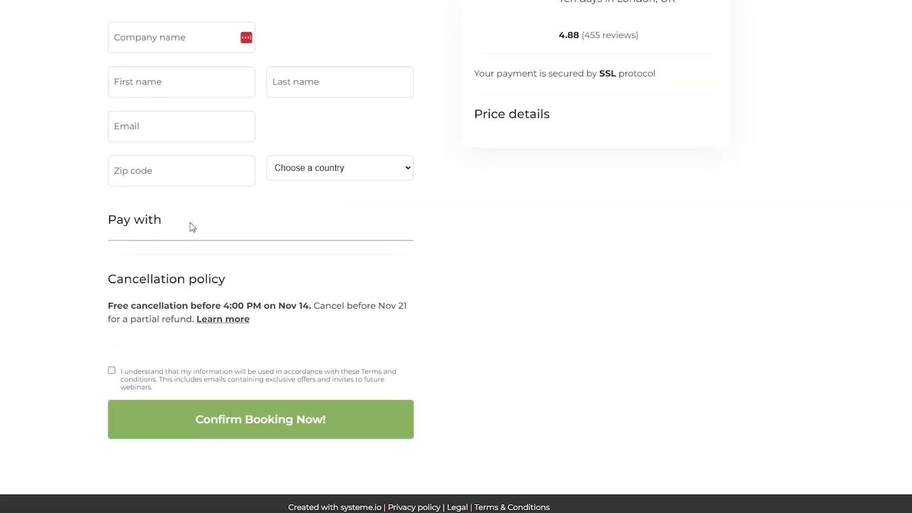
scroll(245, 271, up, 3)
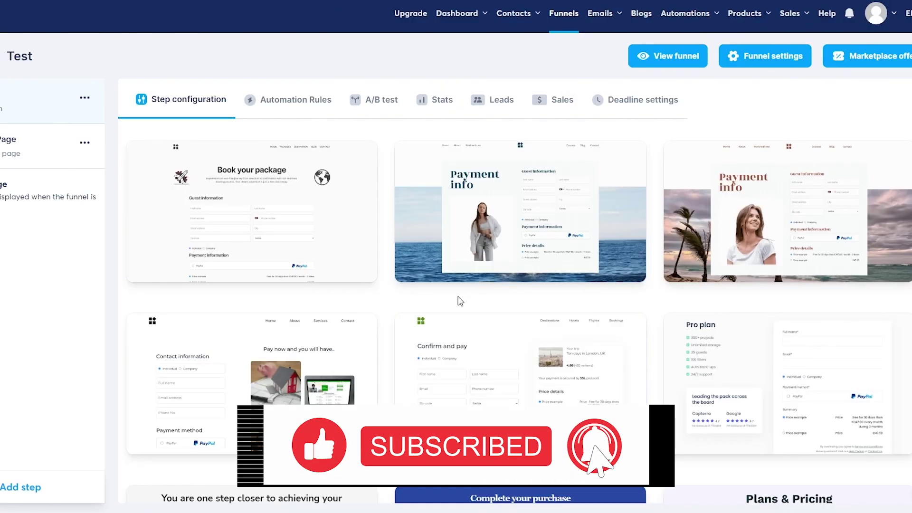
- Select the "Confirm and pay" template for the Order Form step and open the page for editing
mouse_move(579, 382)
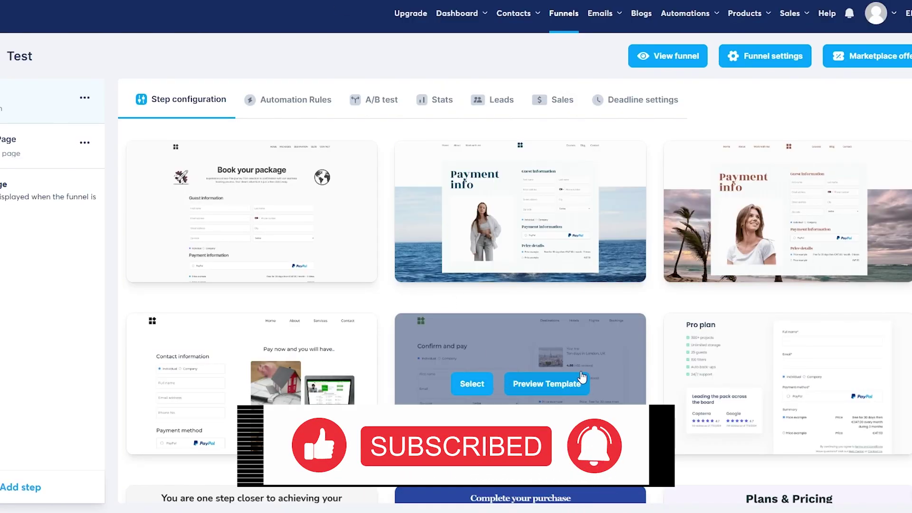
click(480, 397)
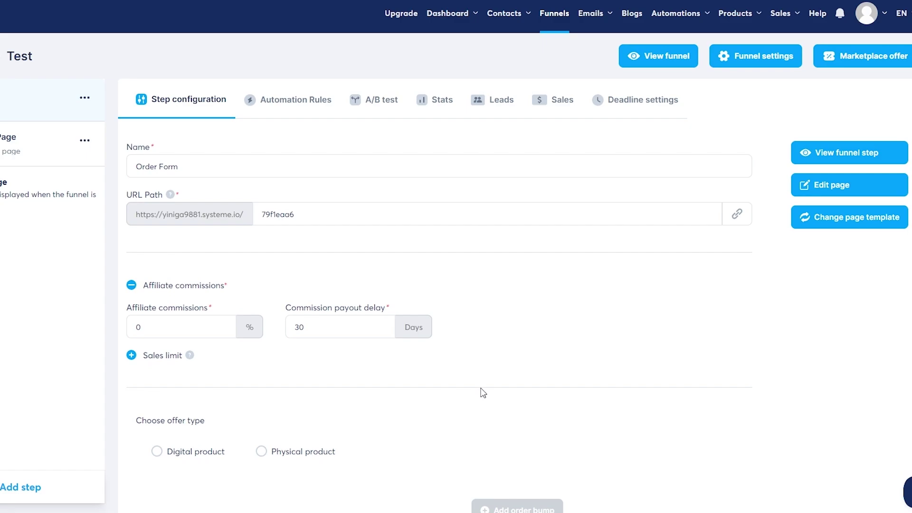
click(858, 196)
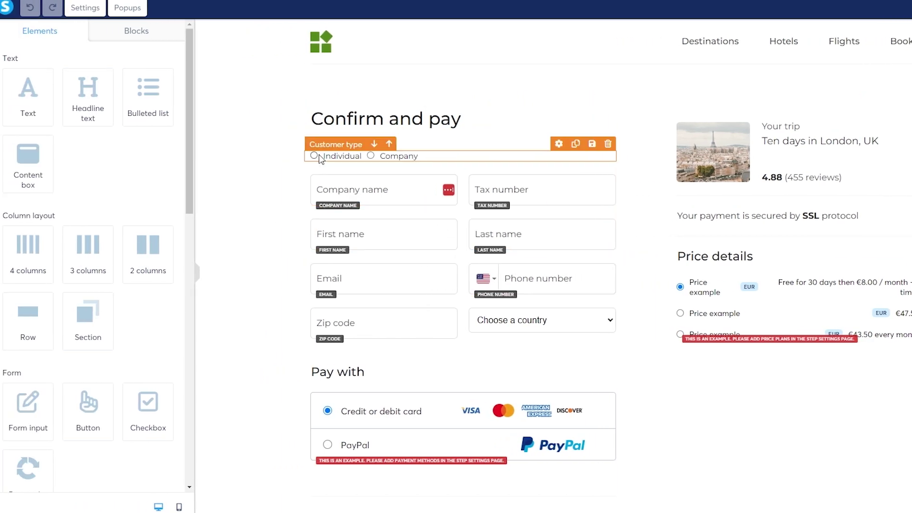
- Change the Company name field's input type to First name and the Tax number field's to Last name
click(377, 203)
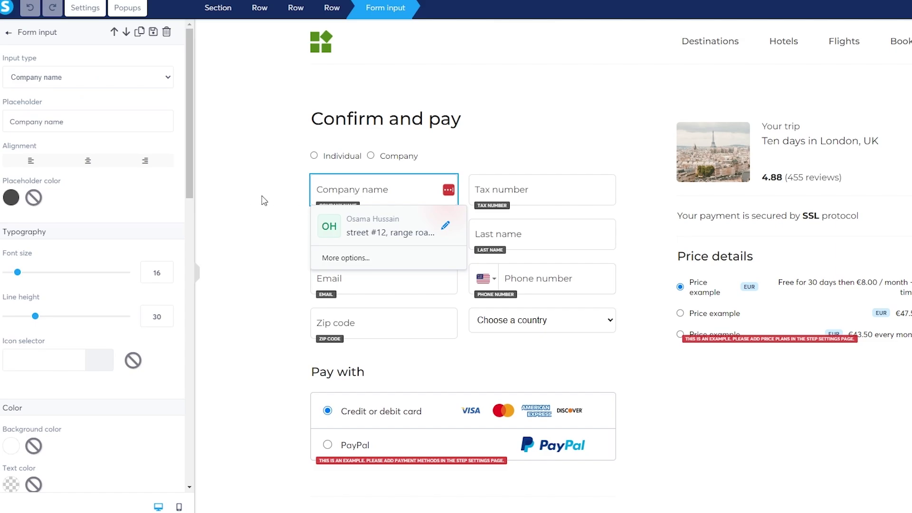
click(66, 81)
click(43, 138)
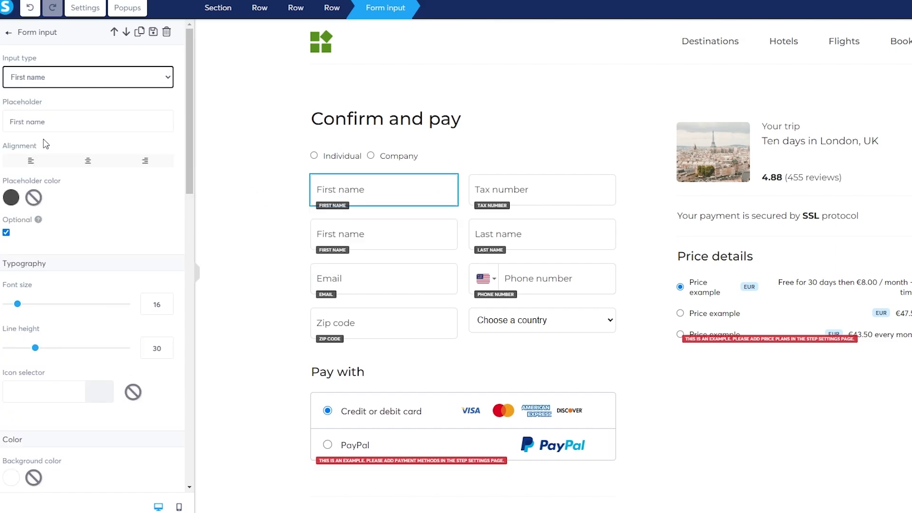
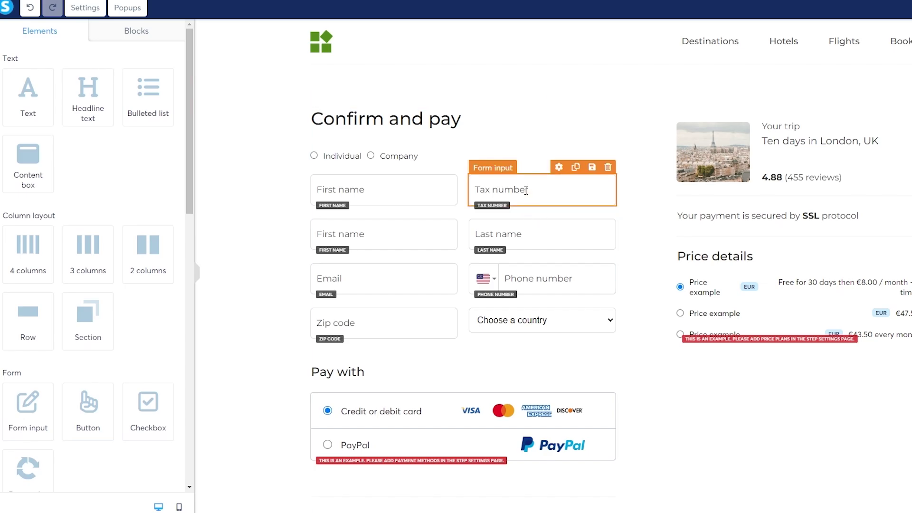
click(527, 193)
click(85, 76)
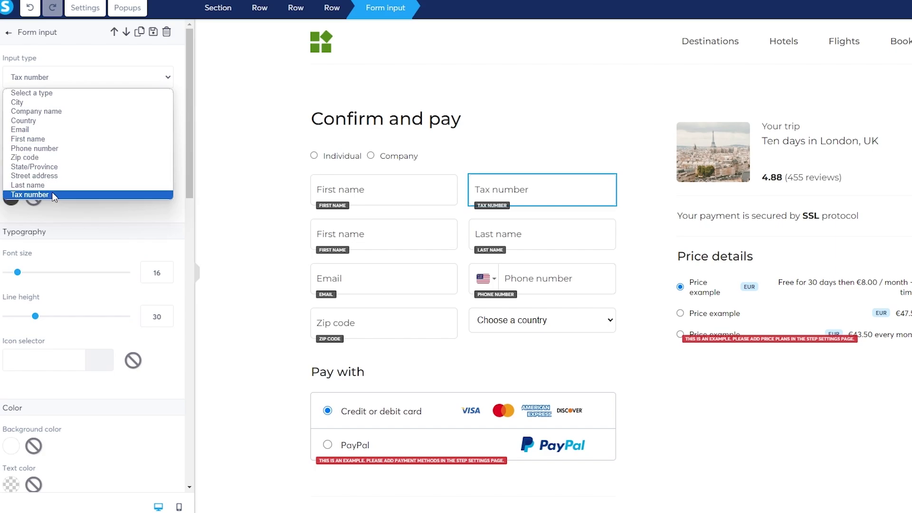
click(30, 185)
- Delete the duplicate First name and Last name fields from the form's second row
click(387, 235)
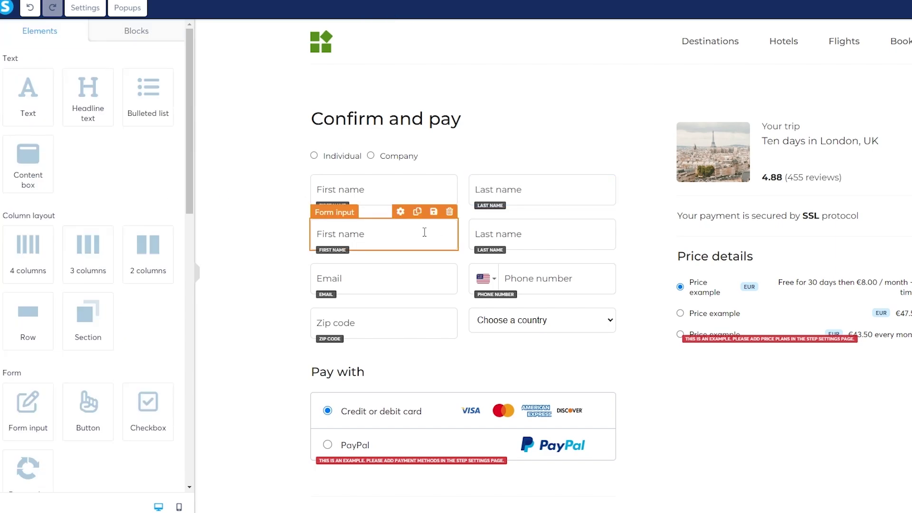
click(449, 211)
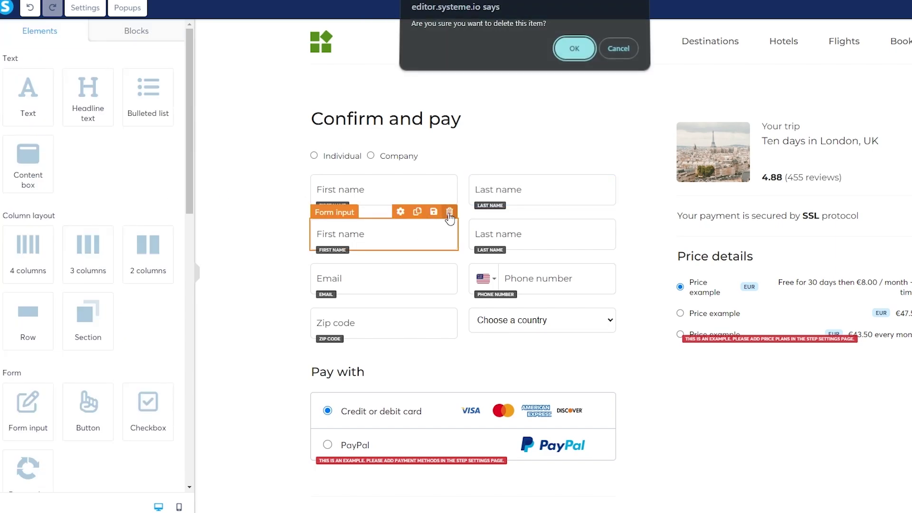
click(574, 52)
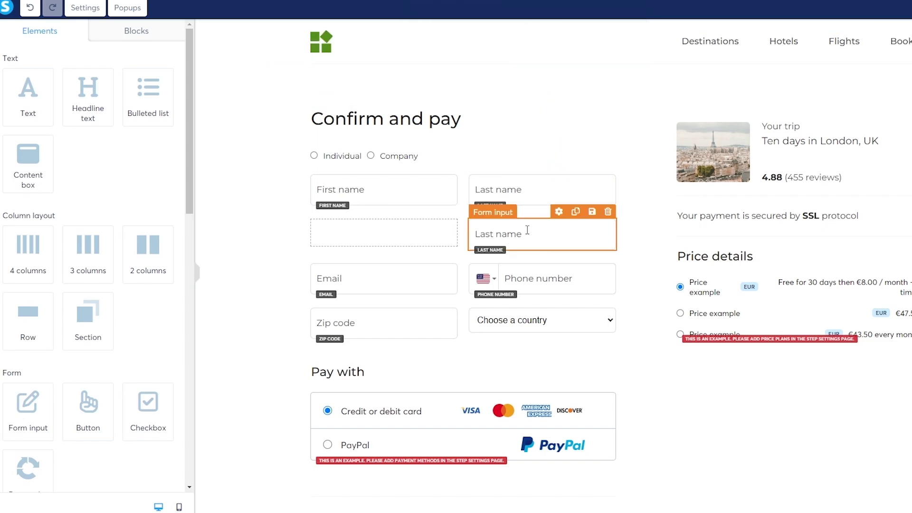
click(595, 229)
click(629, 208)
click(607, 211)
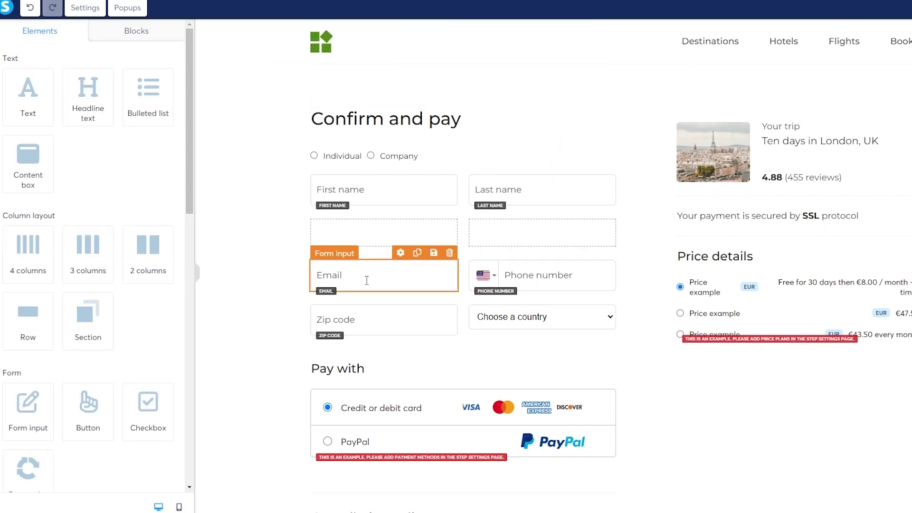
- Delete the empty two-column row above the Email and Phone number fields
click(266, 270)
scroll(405, 236, down, 1)
click(366, 220)
click(340, 198)
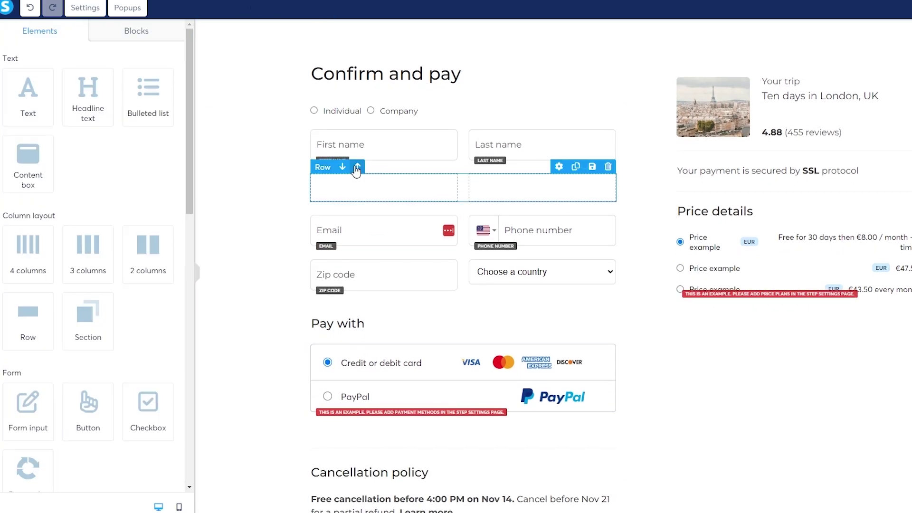
click(608, 167)
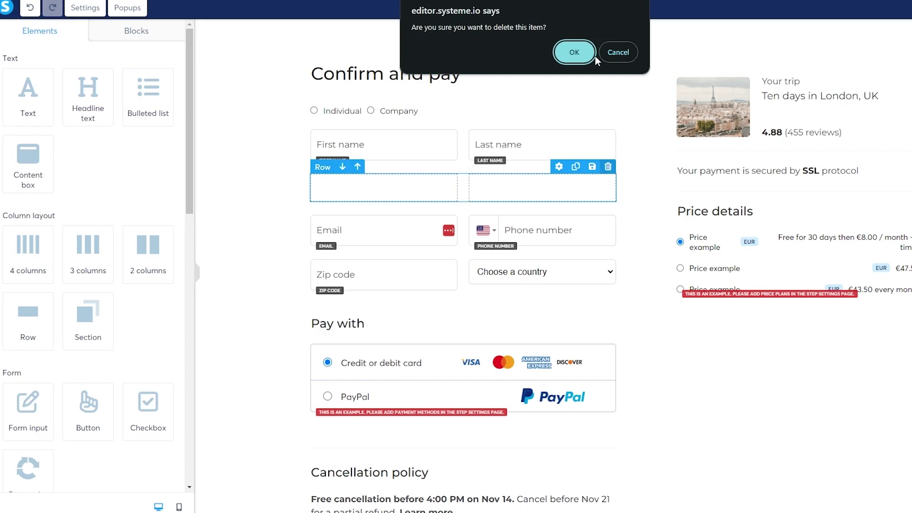
click(573, 52)
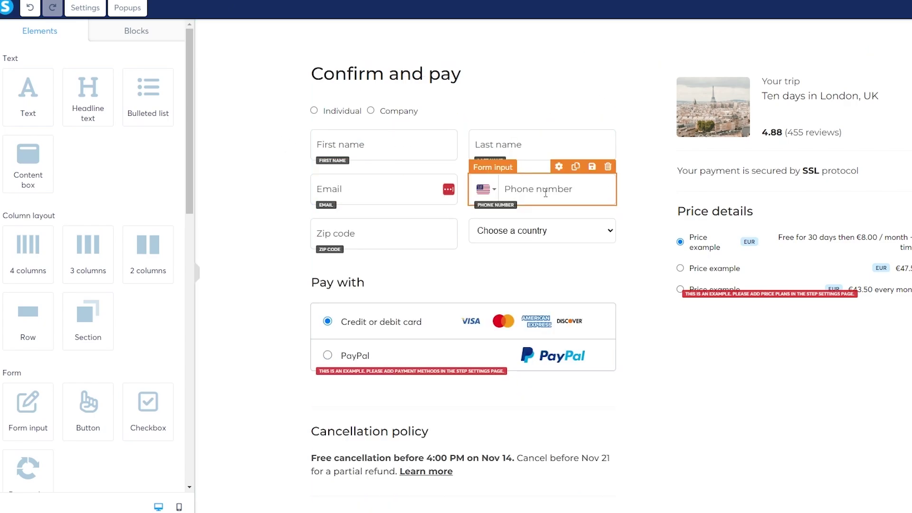
- Change the Zip code field's input type to City
click(439, 243)
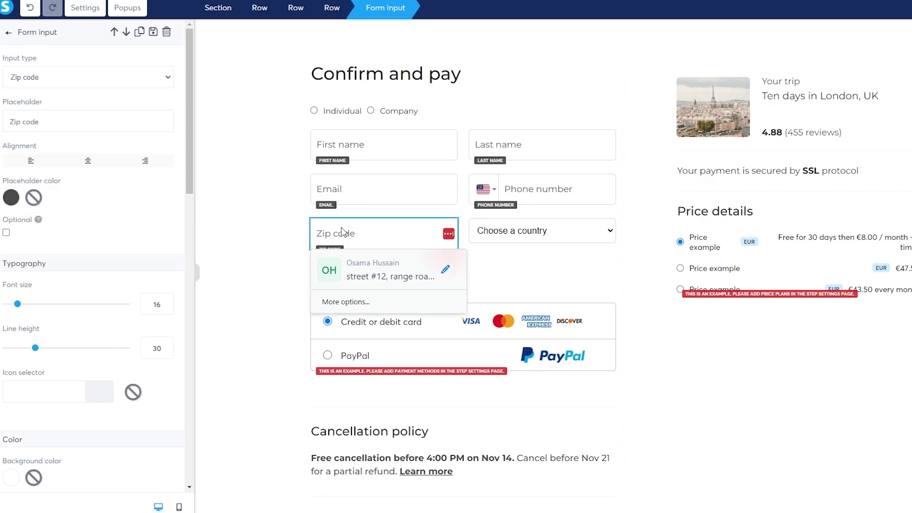
key(Escape)
click(342, 232)
click(77, 80)
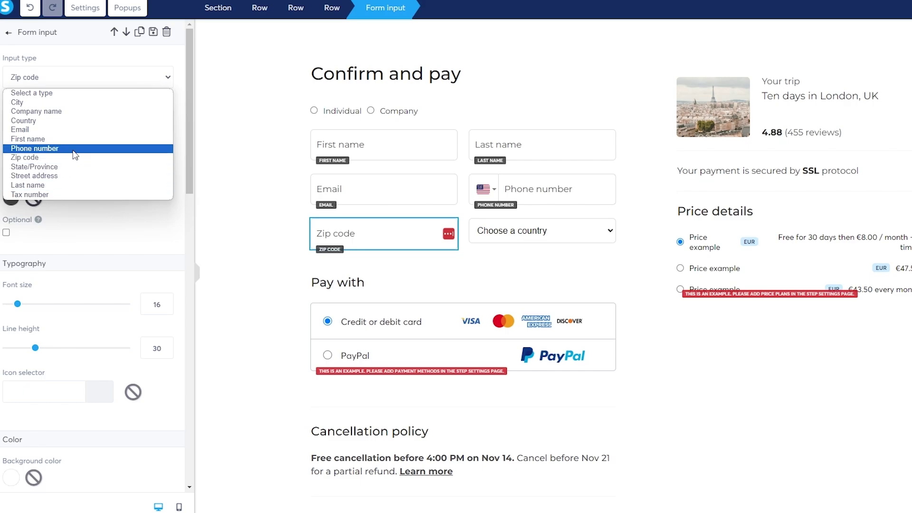
click(70, 102)
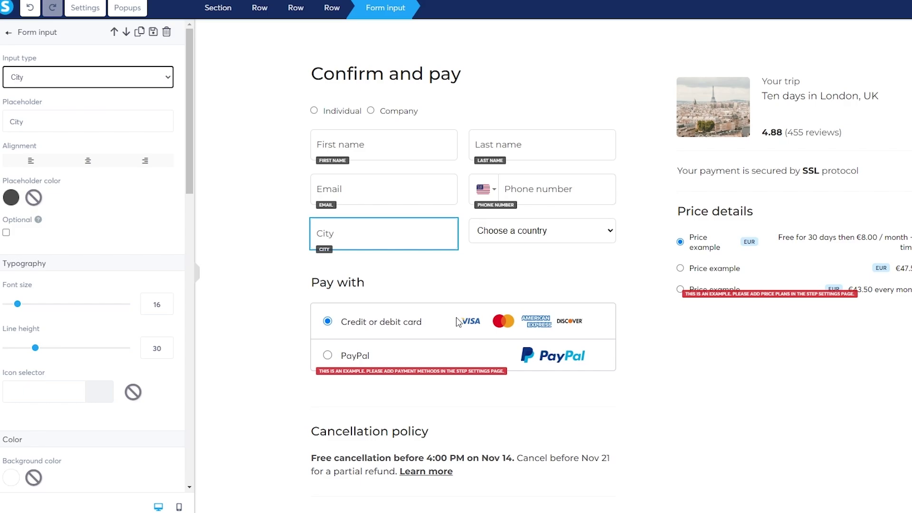
- Examine the Phone number field's settings in the order form, including its input type options
click(611, 267)
click(294, 216)
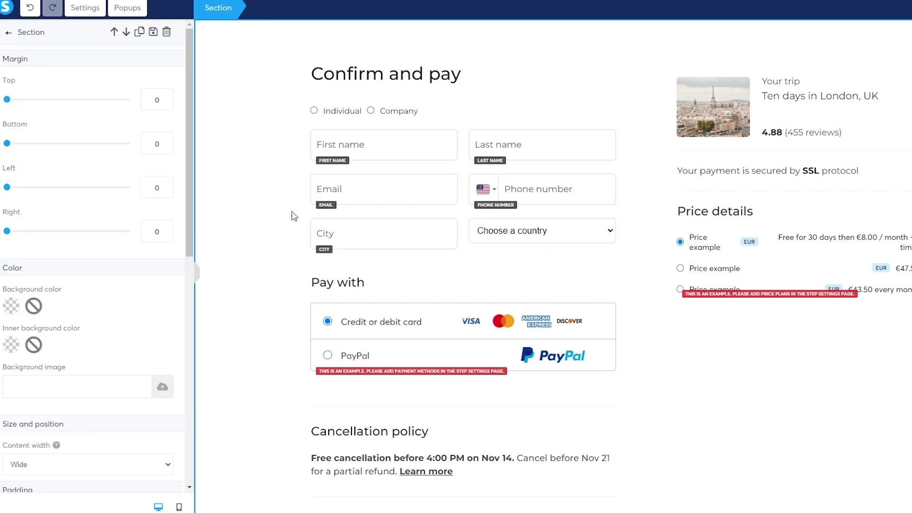
click(497, 192)
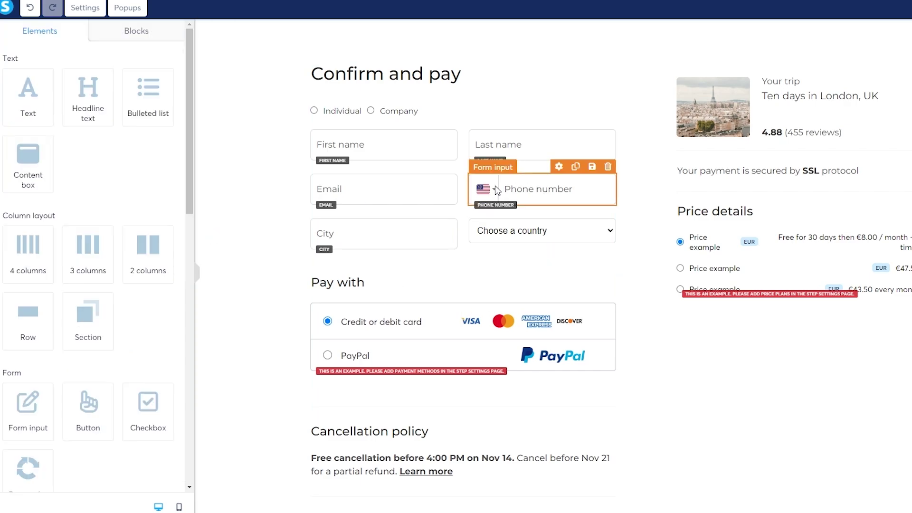
click(496, 190)
scroll(57, 304, down, 12)
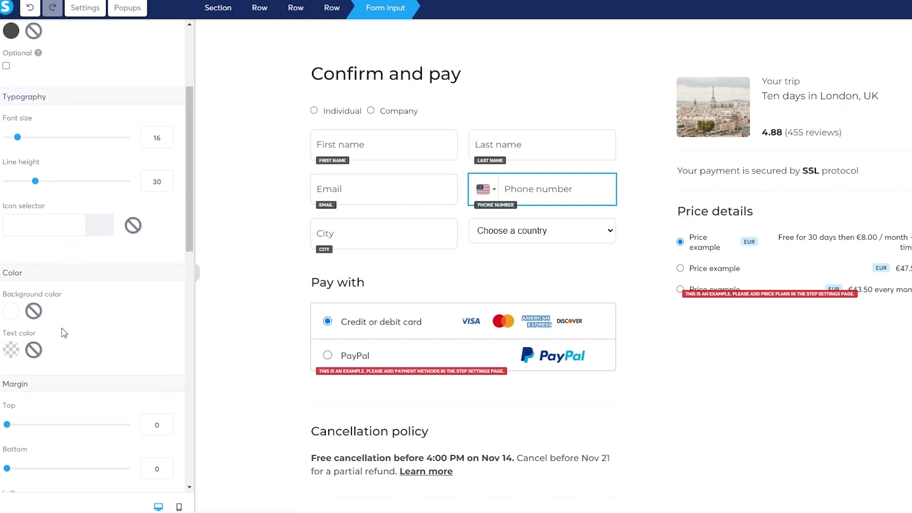
scroll(70, 346, up, 12)
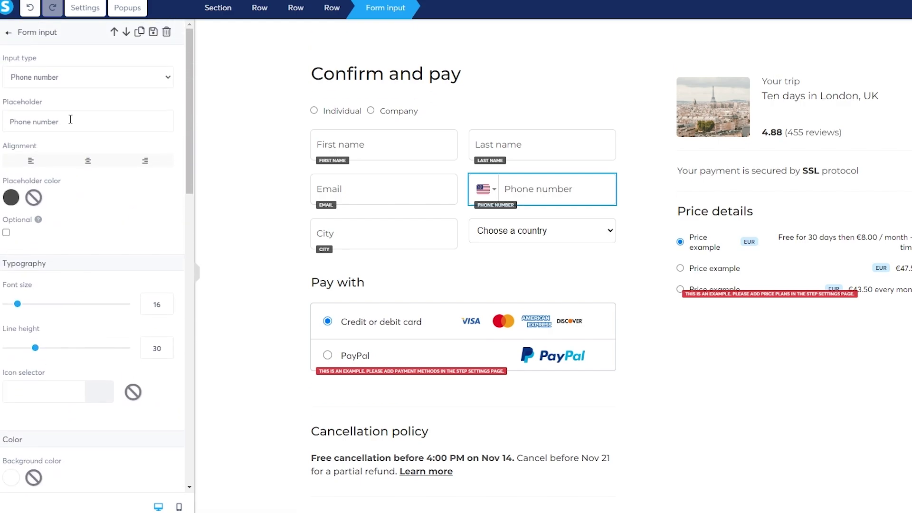
click(75, 76)
click(485, 178)
click(630, 226)
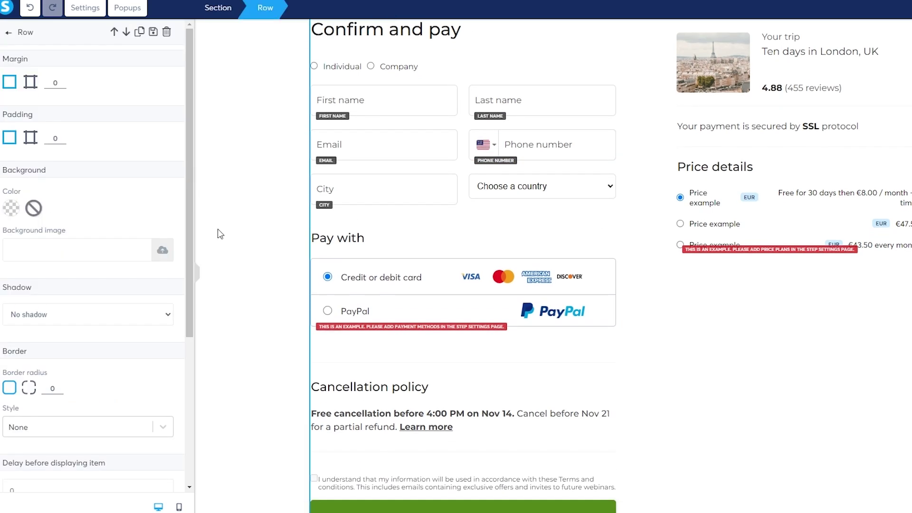
- Inspect the payment methods element's settings and review the order form down to the Confirm Booking Now! button
click(220, 234)
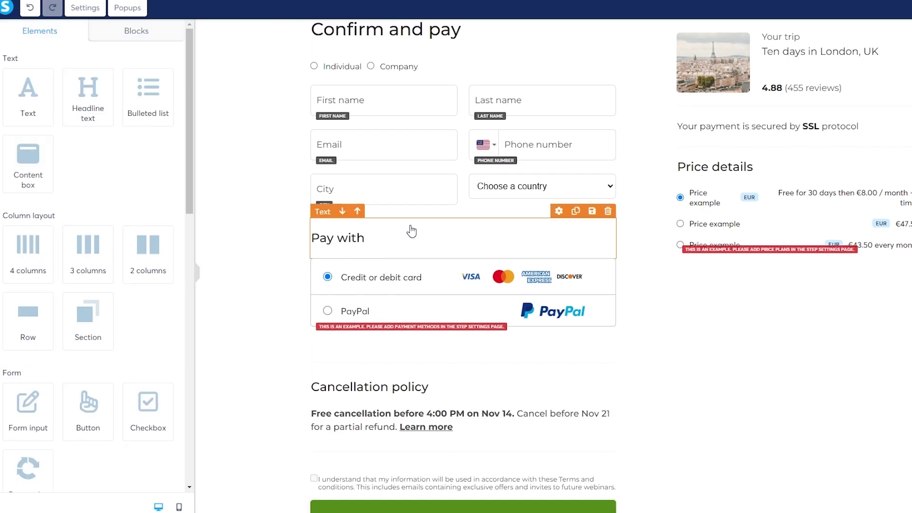
click(345, 316)
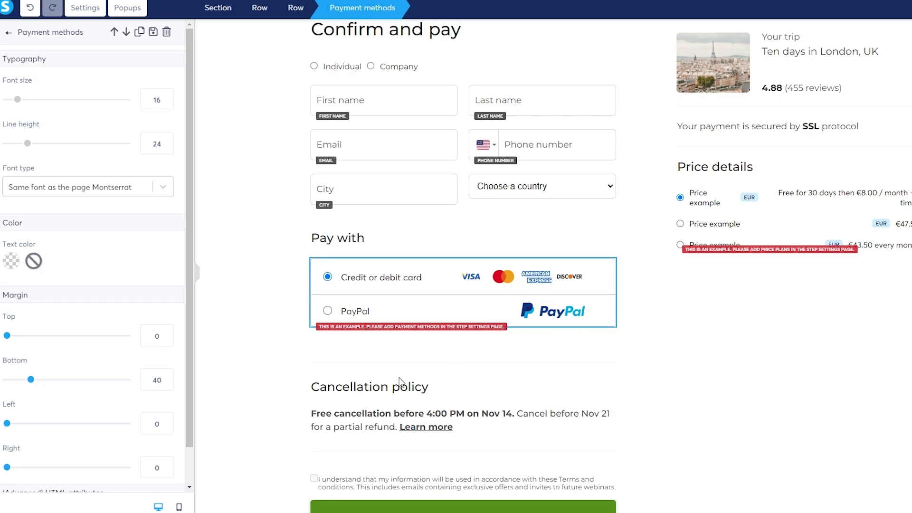
click(291, 293)
scroll(357, 296, down, 2)
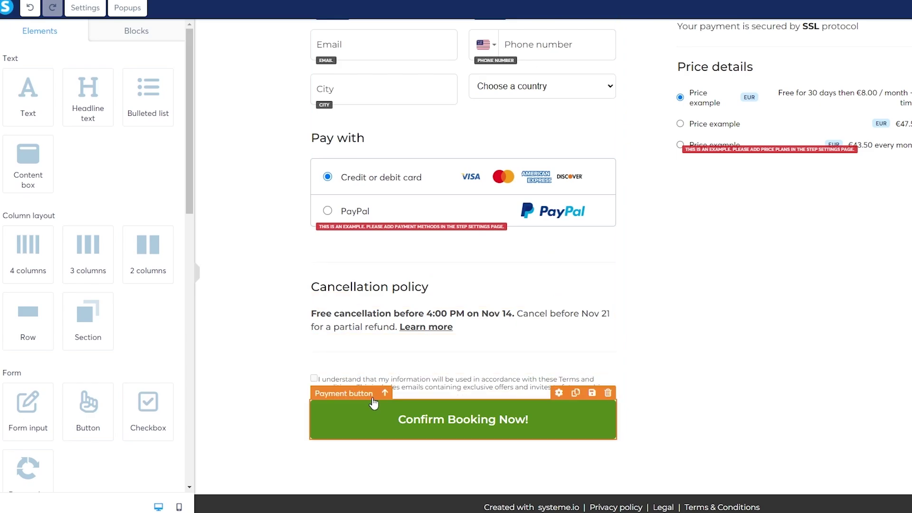
scroll(474, 404, up, 4)
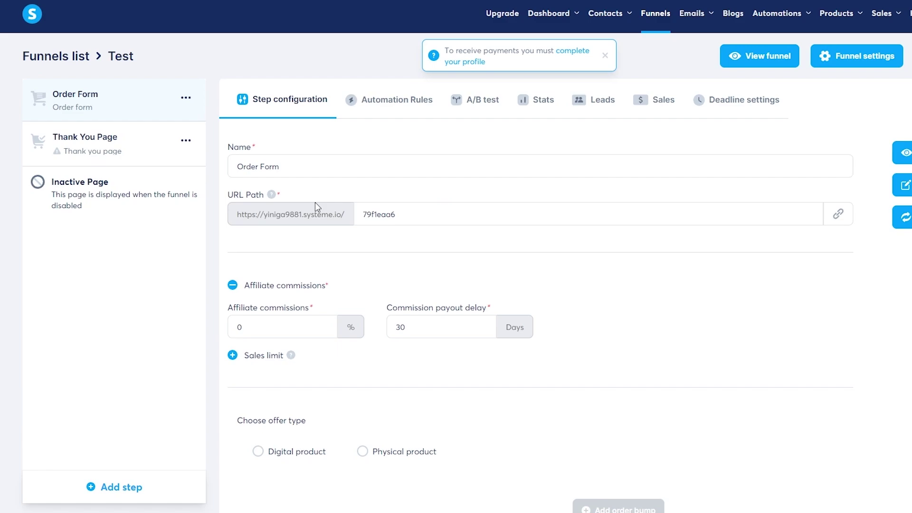
- Create an automation rule for the Order Form step with the New sale trigger
click(379, 110)
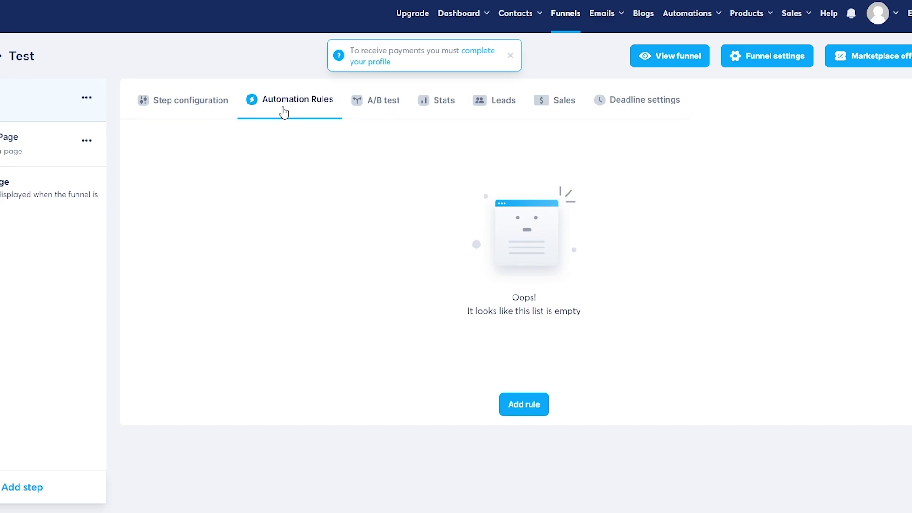
click(527, 406)
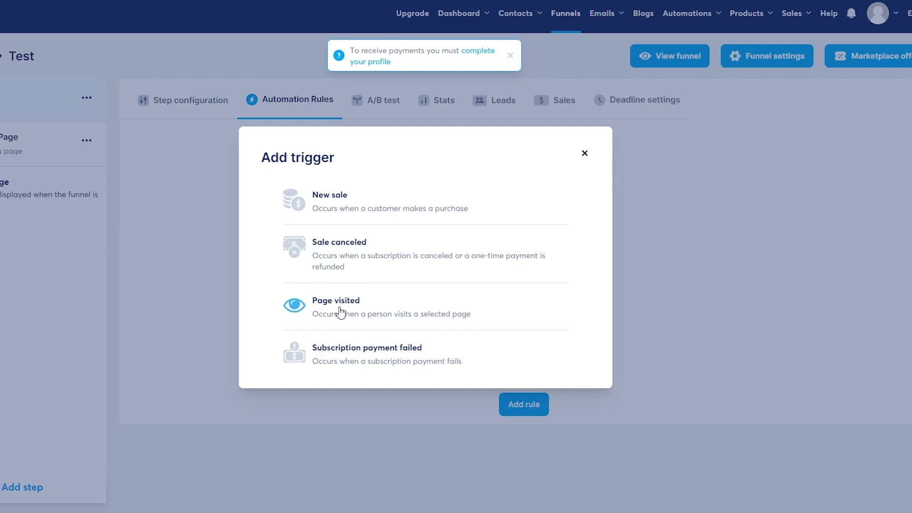
click(336, 214)
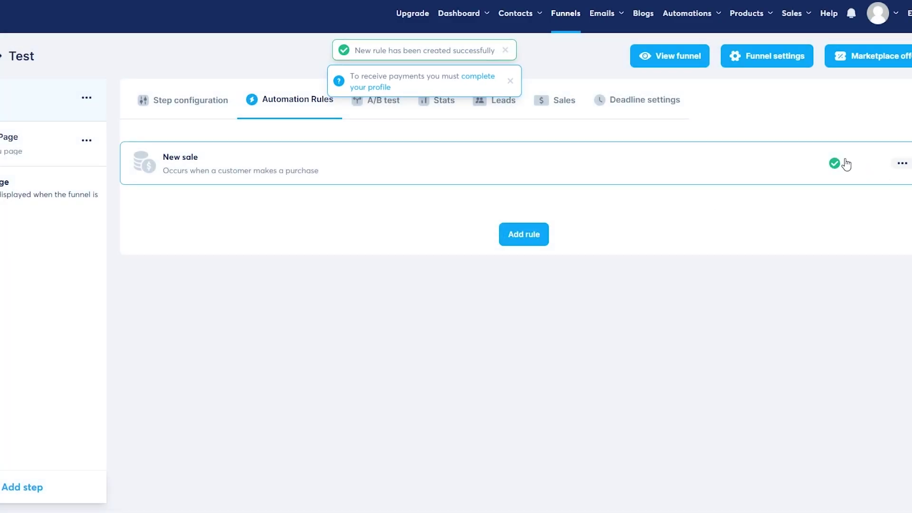
- Try adding a Send email action to the New sale rule and check which emails can be chosen
click(220, 162)
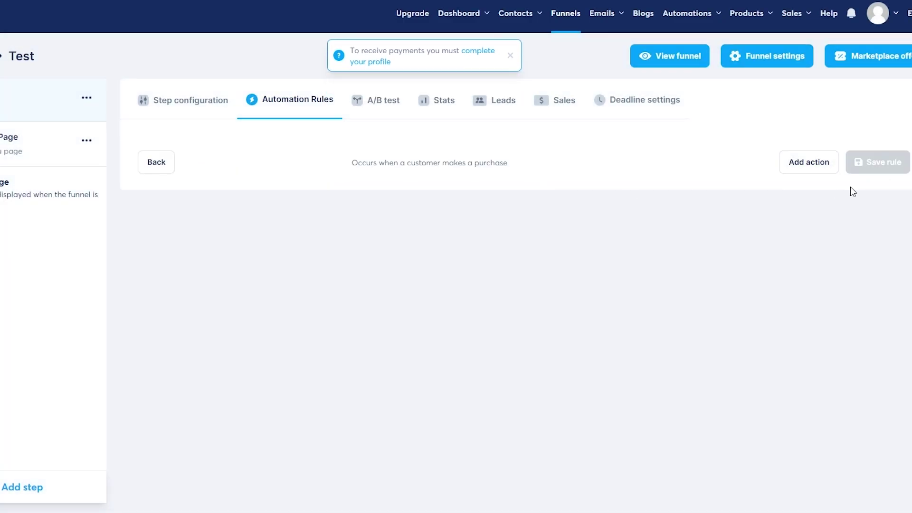
click(808, 162)
scroll(397, 299, down, 3)
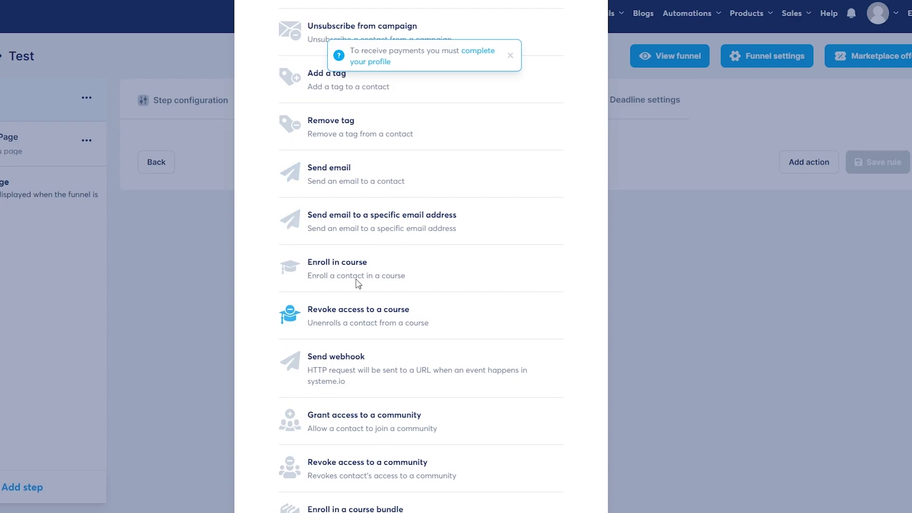
scroll(427, 402, down, 2)
scroll(378, 404, up, 5)
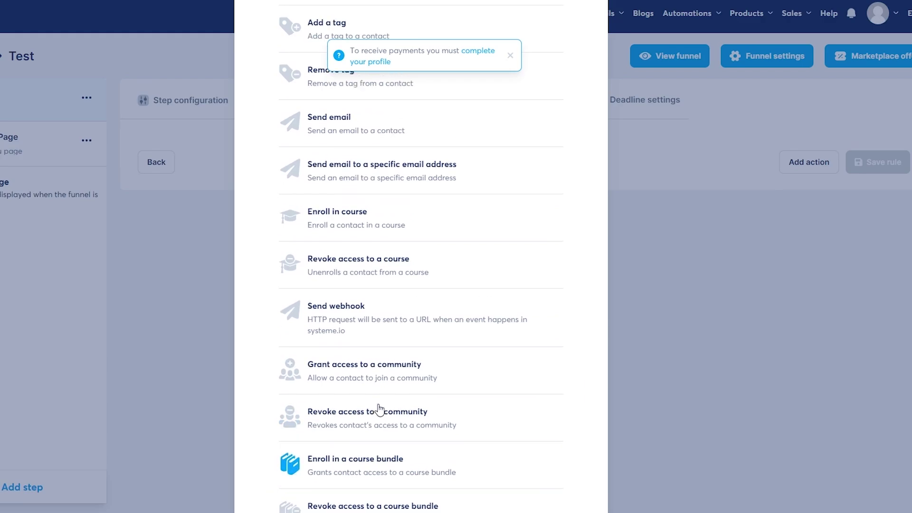
click(349, 287)
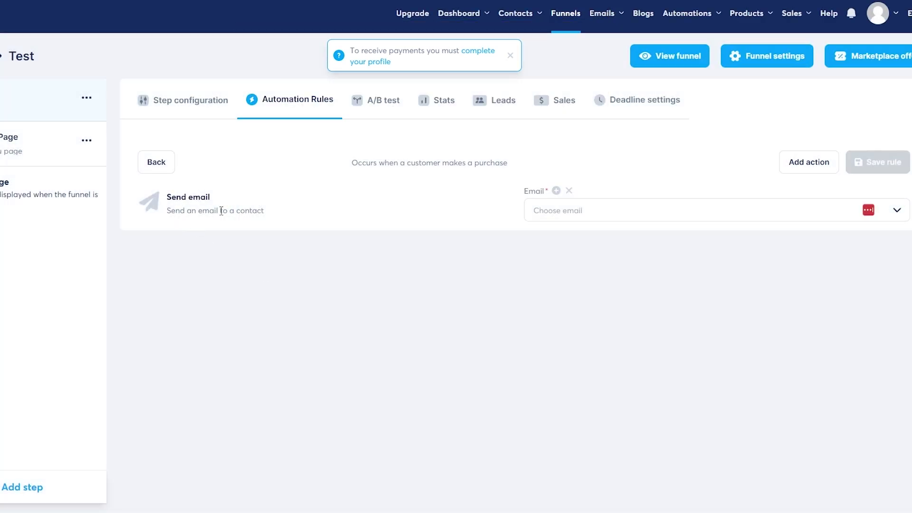
click(558, 212)
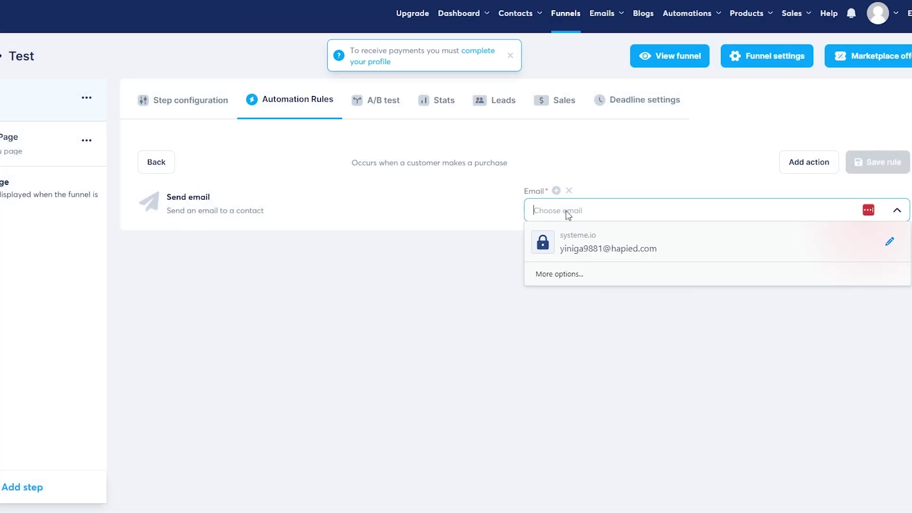
click(438, 212)
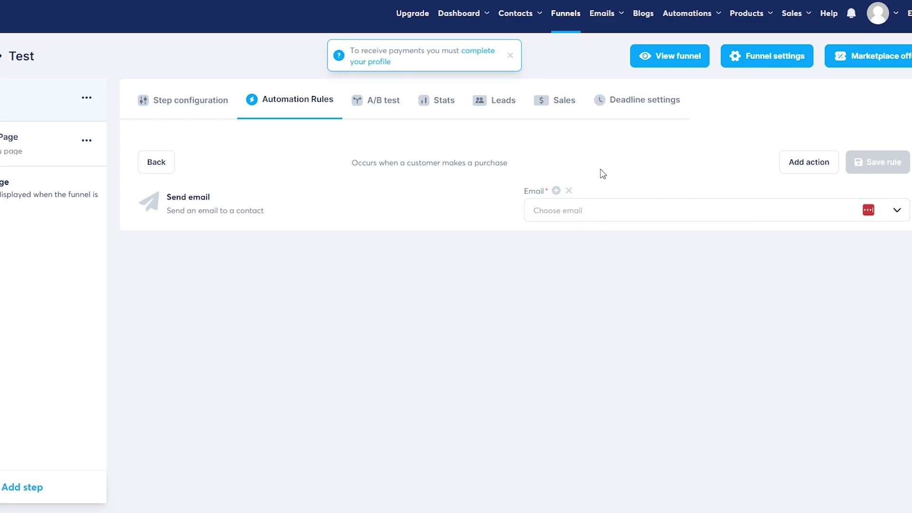
- Try a Subscribe to campaign action instead of Send email in the New sale rule, and leave the rule without saving
click(556, 190)
scroll(413, 245, down, 4)
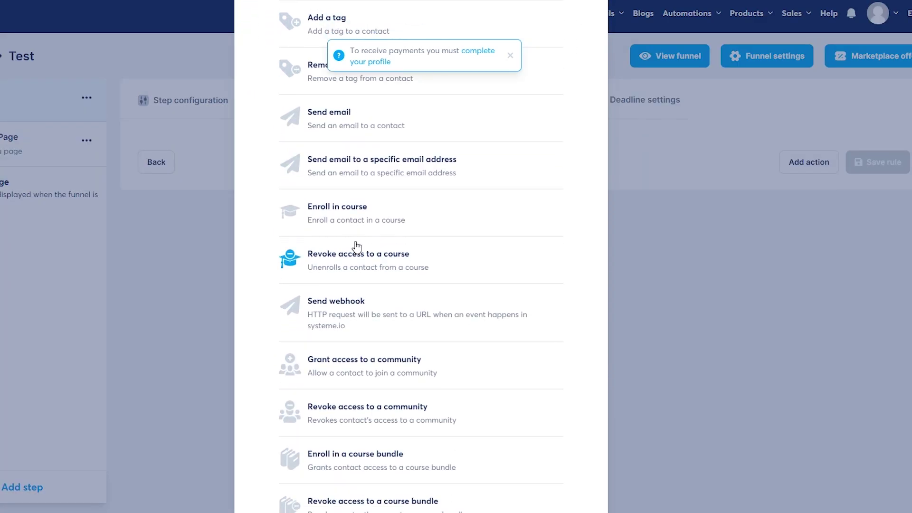
scroll(370, 228, up, 4)
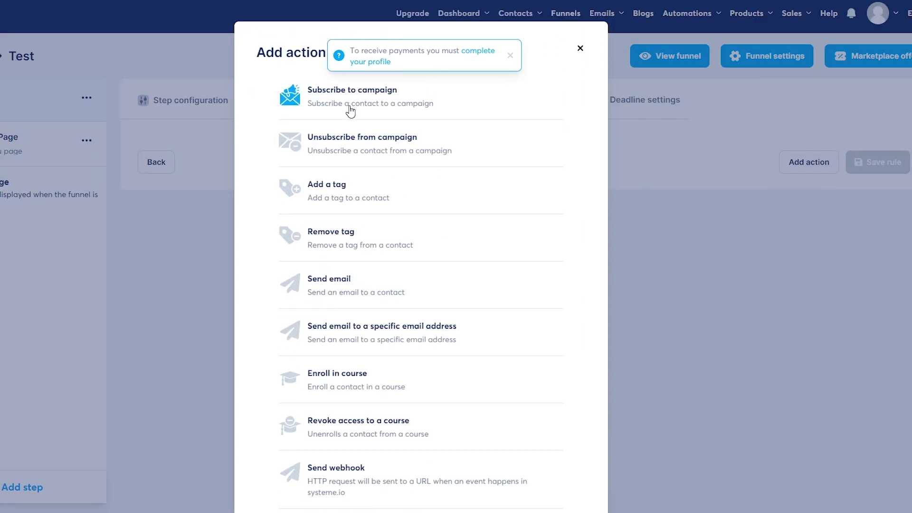
click(350, 111)
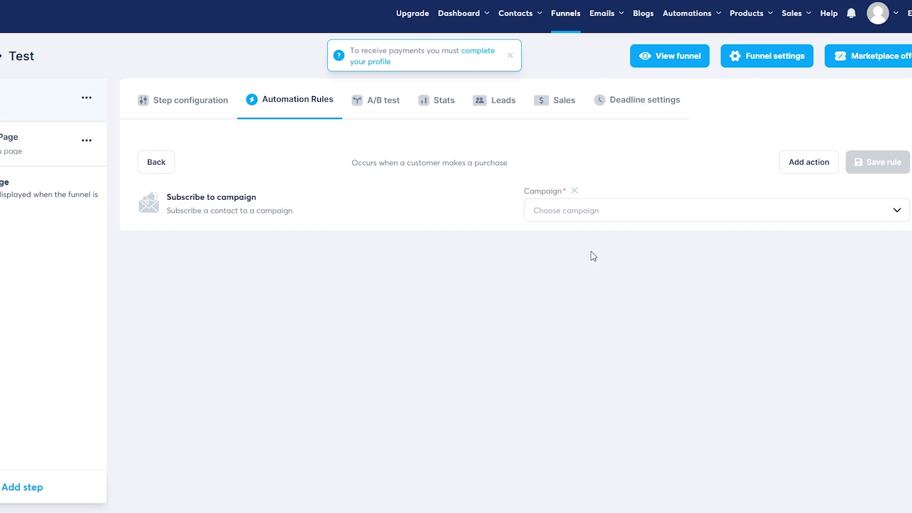
click(606, 220)
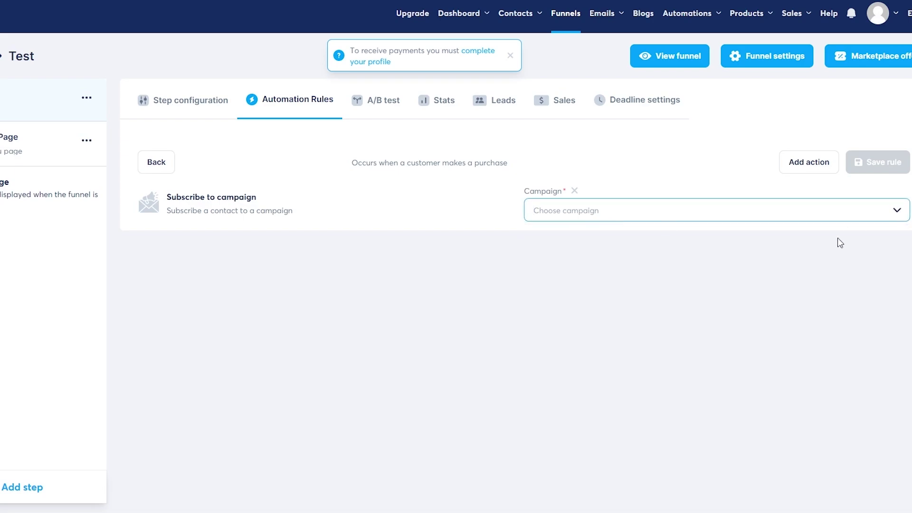
click(805, 237)
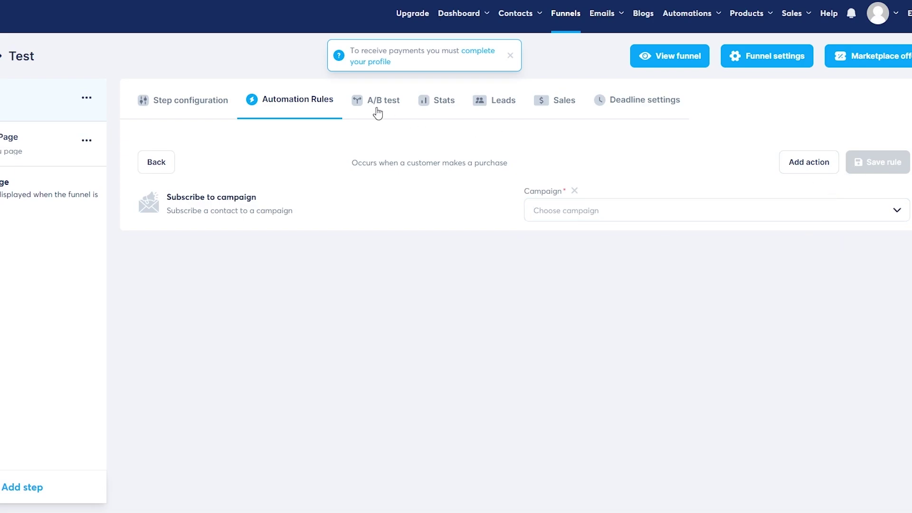
click(132, 115)
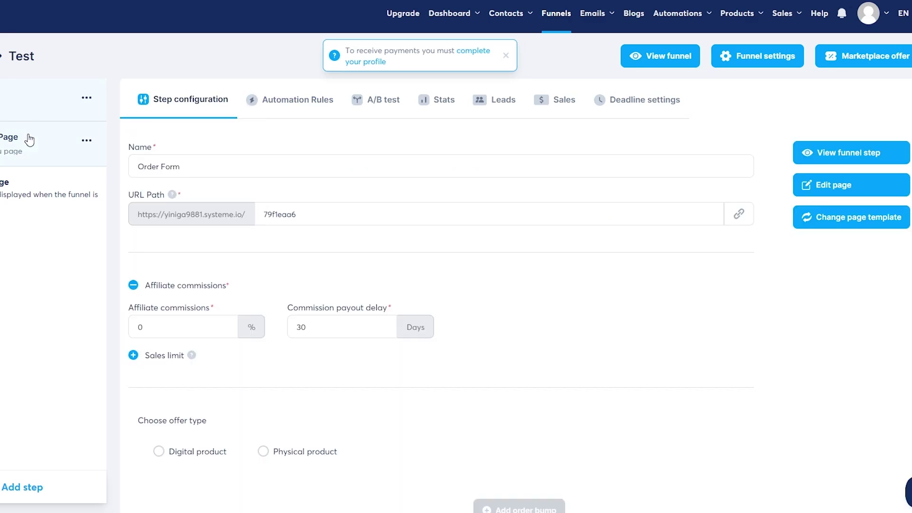
- Choose the "A big thank you!" template for the funnel's Thank You Page step
scroll(265, 263, down, 1)
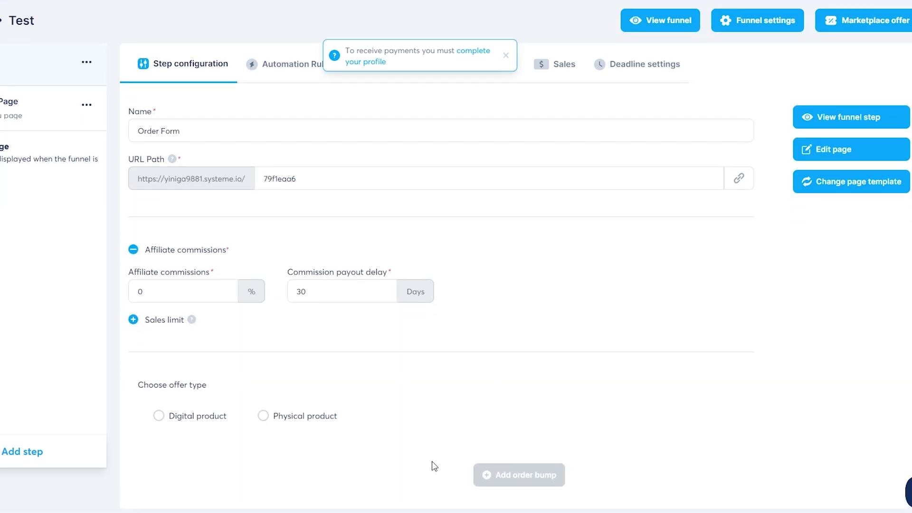
scroll(57, 185, up, 1)
click(42, 156)
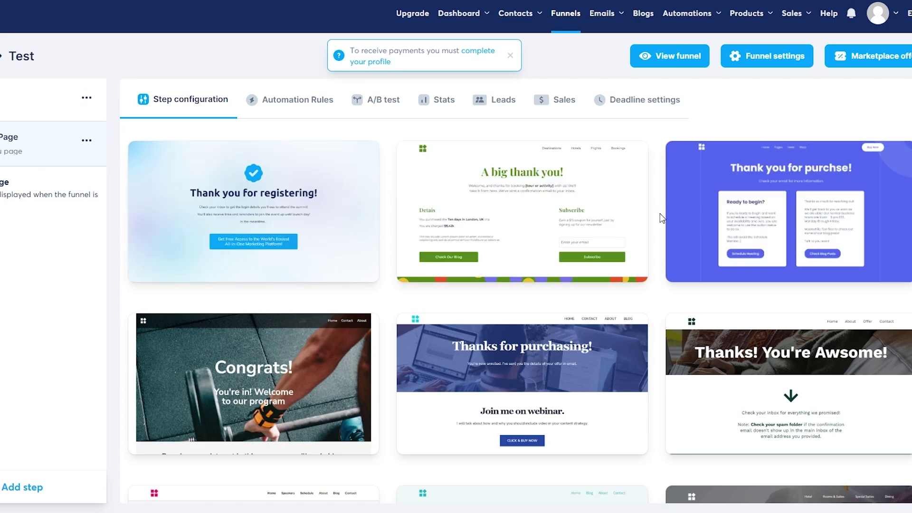
scroll(466, 226, down, 4)
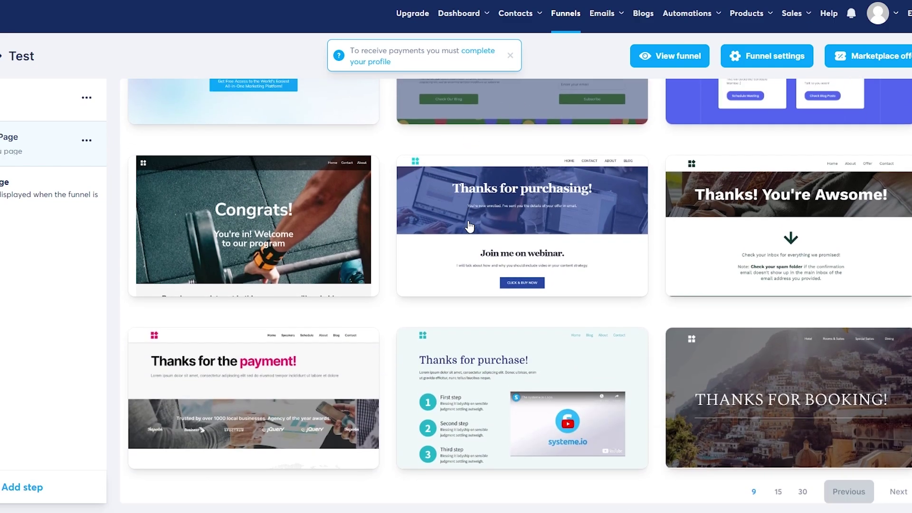
scroll(467, 227, up, 4)
click(474, 213)
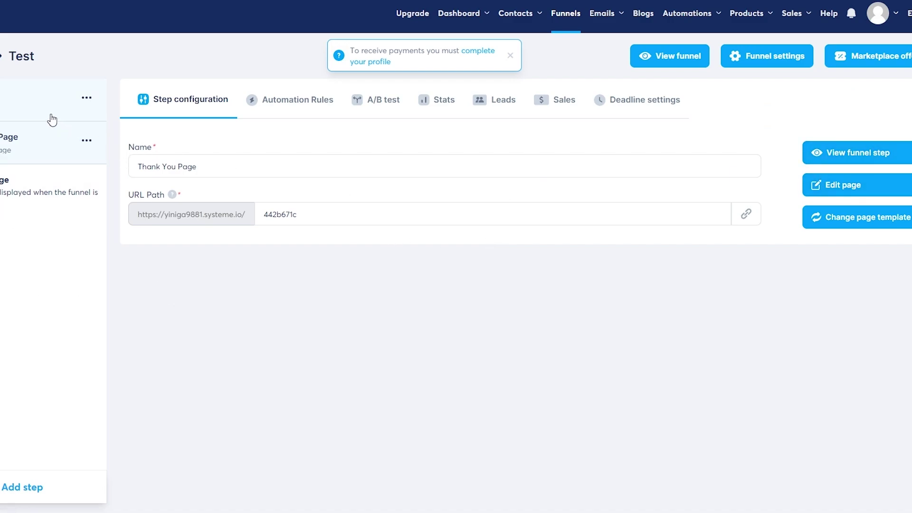
- Return to the Order Form step and review its management options and automation rules
click(314, 99)
click(86, 97)
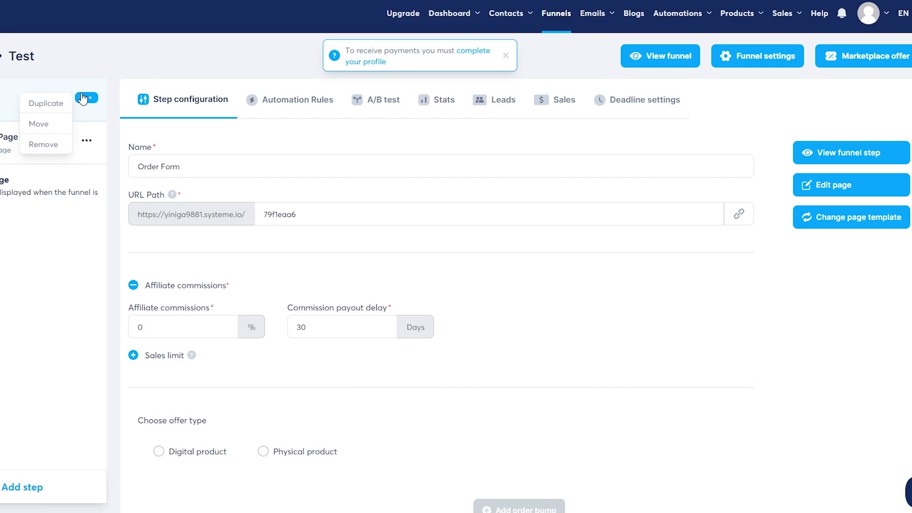
click(86, 97)
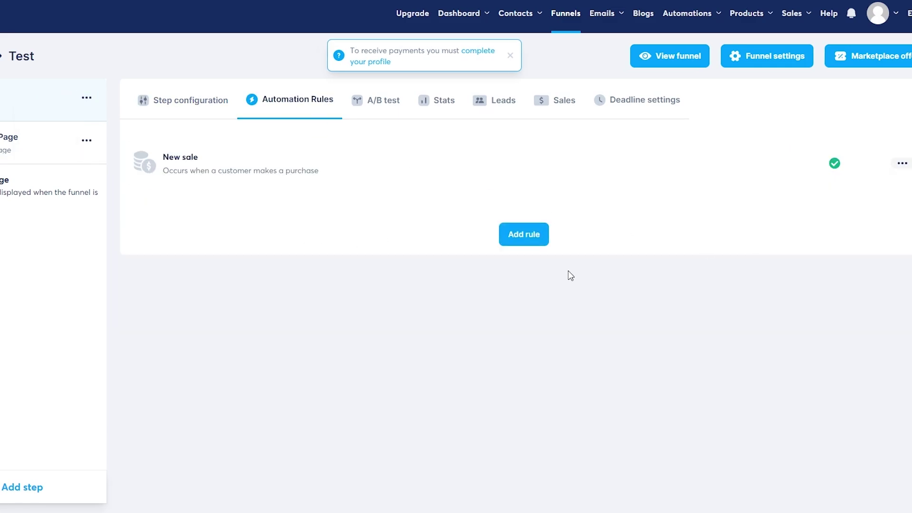
click(536, 242)
click(655, 226)
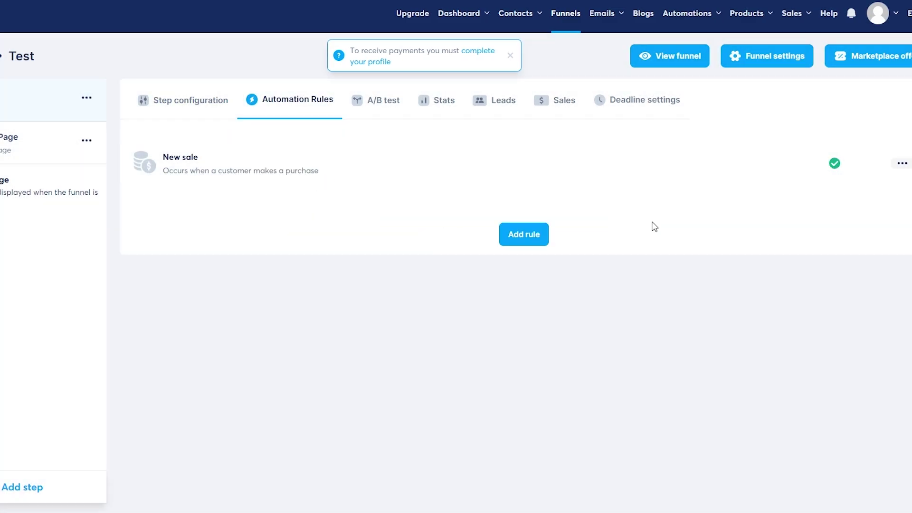